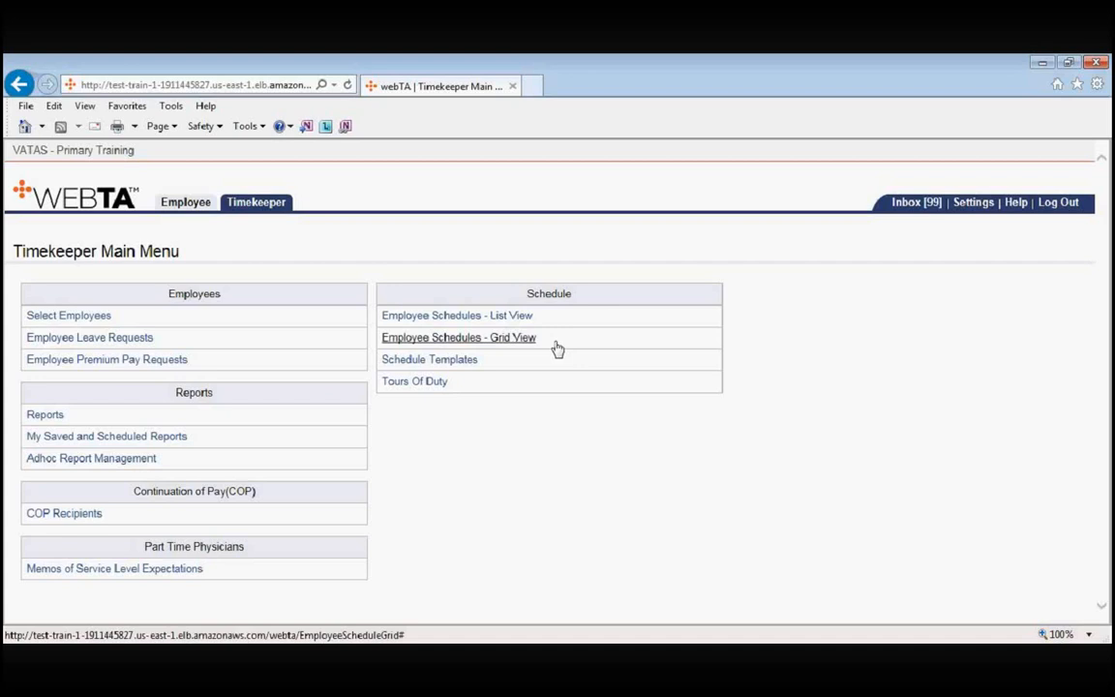
# Open the temporary schedule FULL TIME GS of FULL TIME, GS EMPLOYEE from the employee schedules grid view.
pyautogui.click(511, 339)
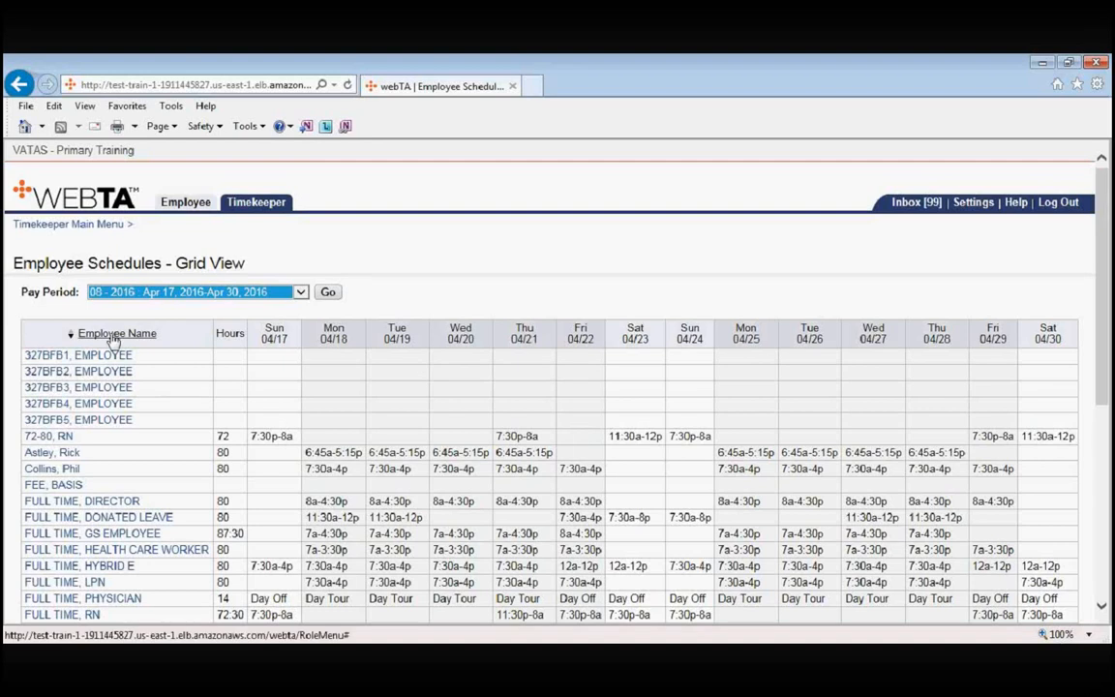
pyautogui.click(71, 533)
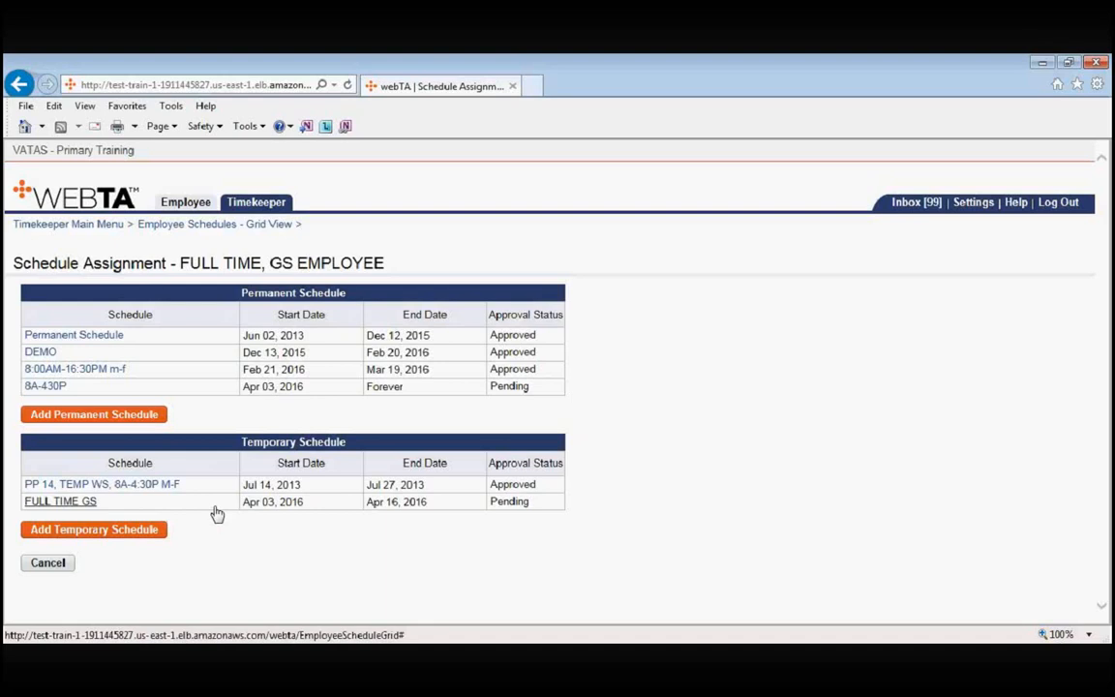
pyautogui.moveTo(261, 502); pyautogui.dragTo(381, 509)
pyautogui.click(381, 509)
pyautogui.click(59, 505)
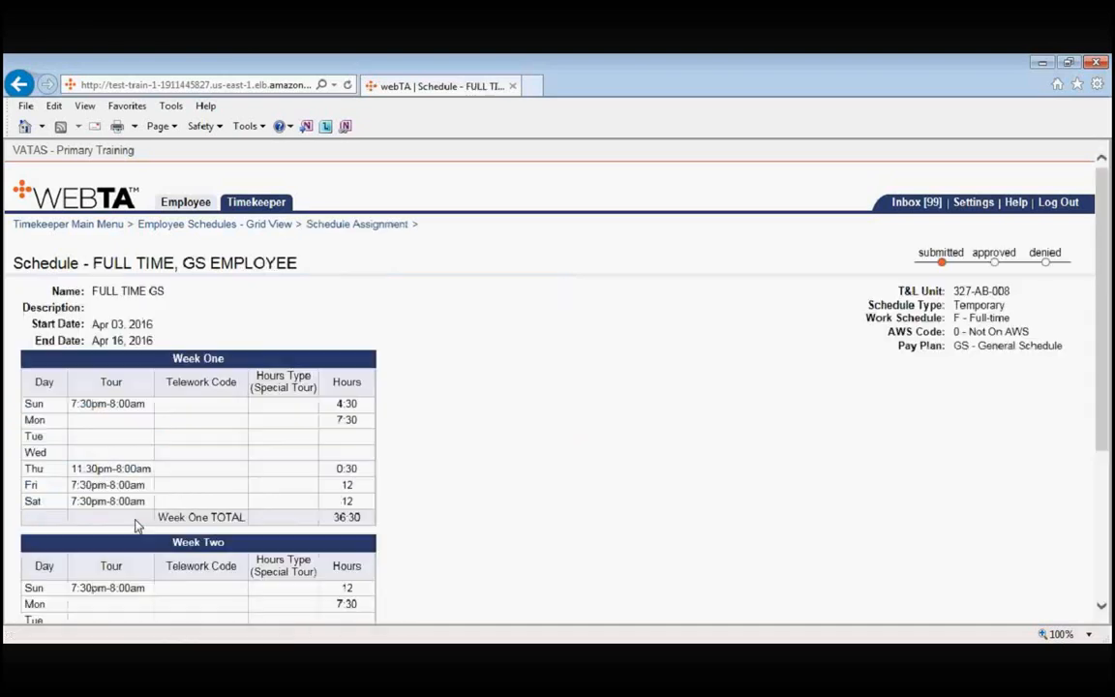
# Review the tours and the Week One and Week Two hour totals of the temporary schedule.
pyautogui.scroll(-3, 620, 412)
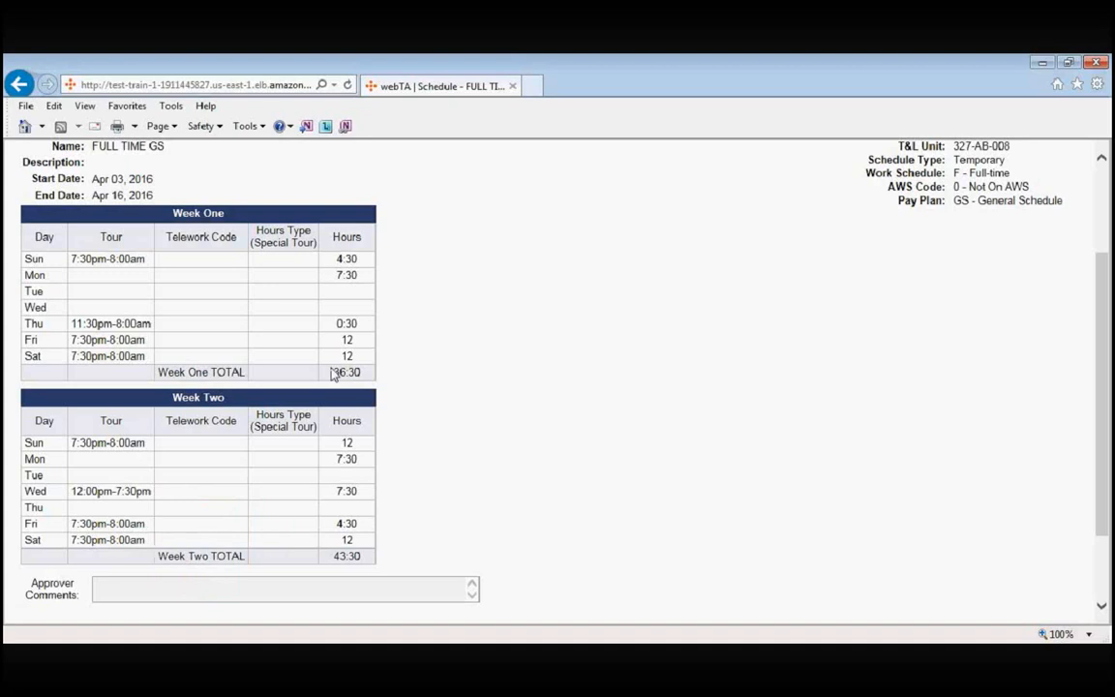
pyautogui.moveTo(333, 374); pyautogui.dragTo(361, 374)
pyautogui.moveTo(334, 560); pyautogui.dragTo(358, 559)
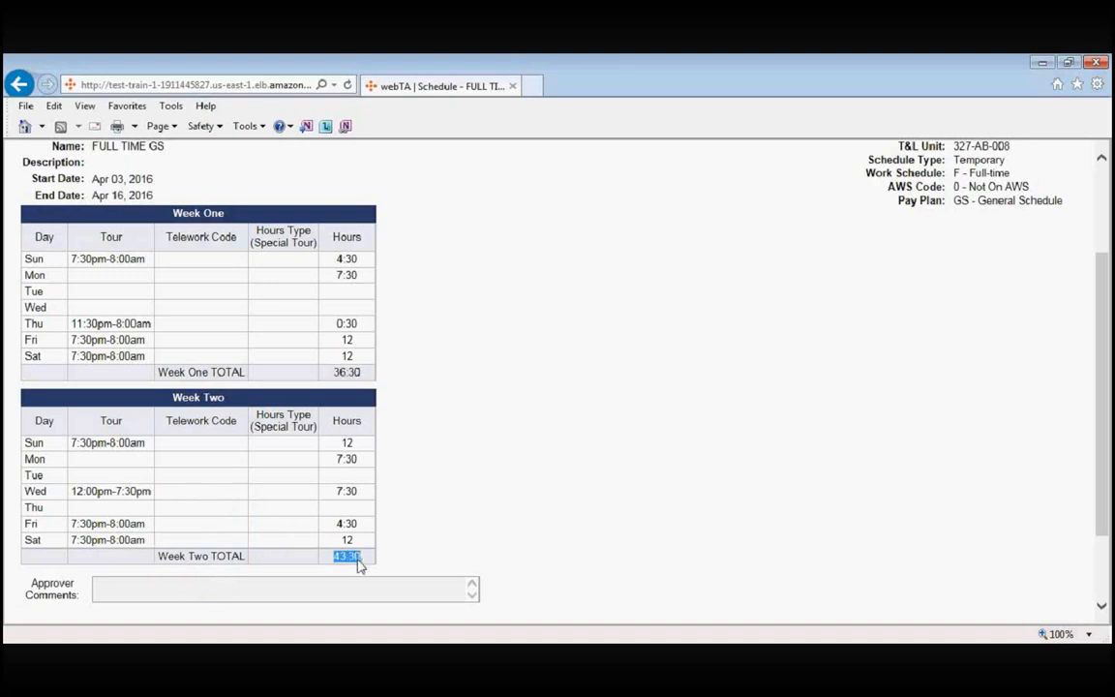
pyautogui.click(788, 459)
pyautogui.moveTo(73, 358)
pyautogui.scroll(2, 587, 468)
pyautogui.scroll(1, 589, 470)
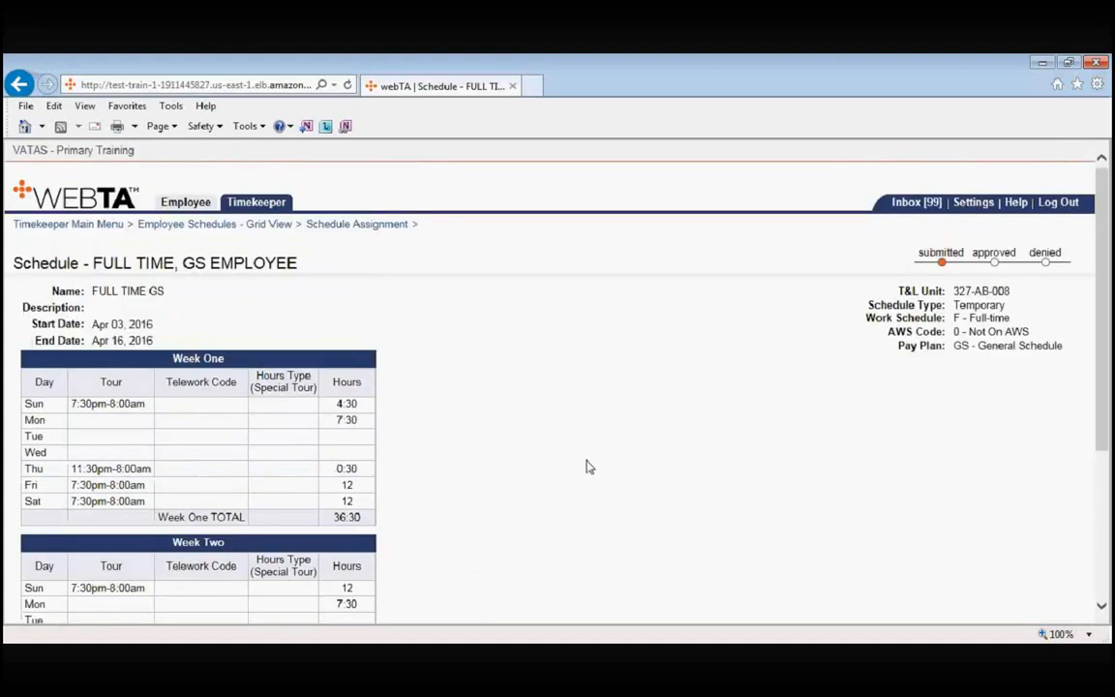
# Return to the employee's schedule assignments and start a new permanent schedule named "full time GS".
pyautogui.click(348, 225)
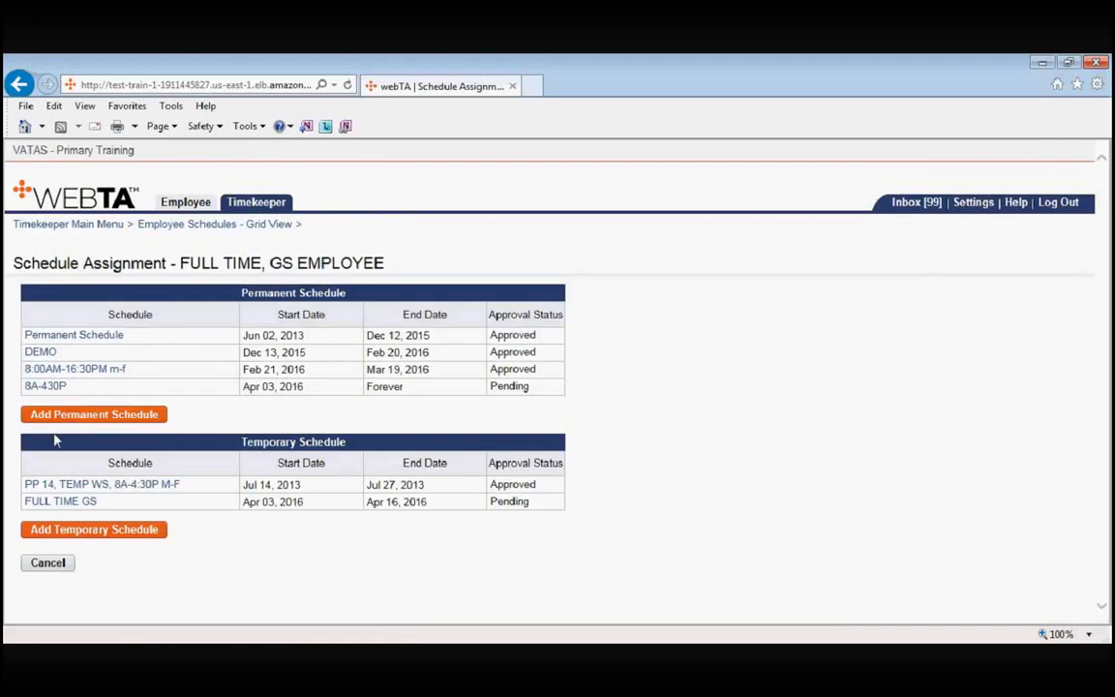
pyautogui.click(87, 419)
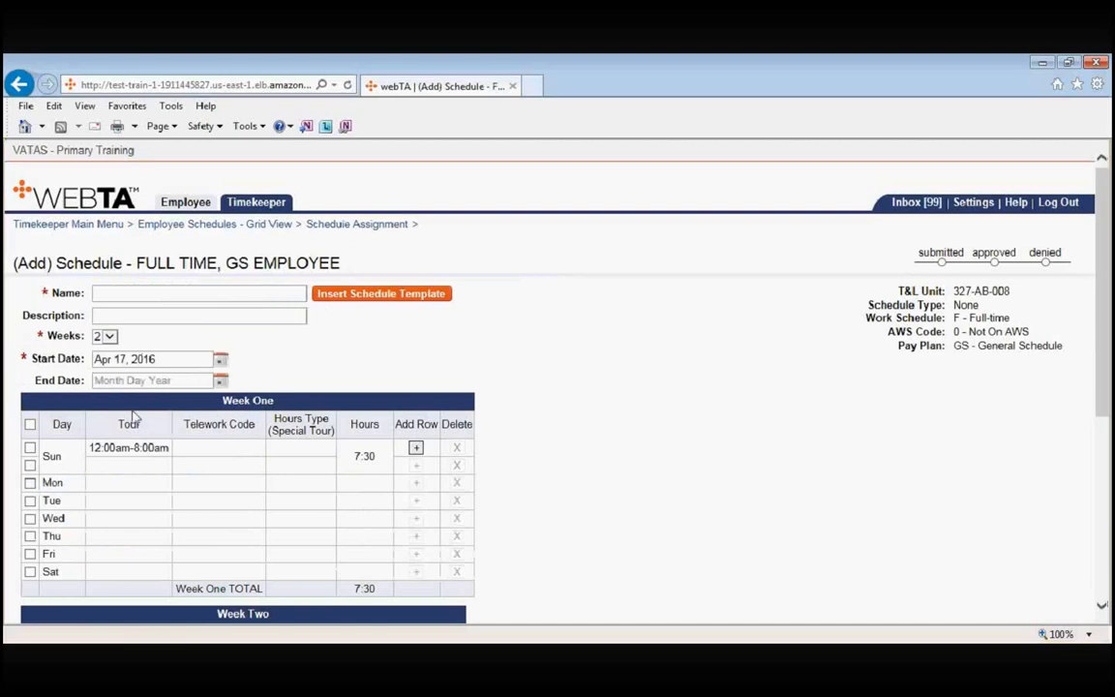
pyautogui.click(136, 296)
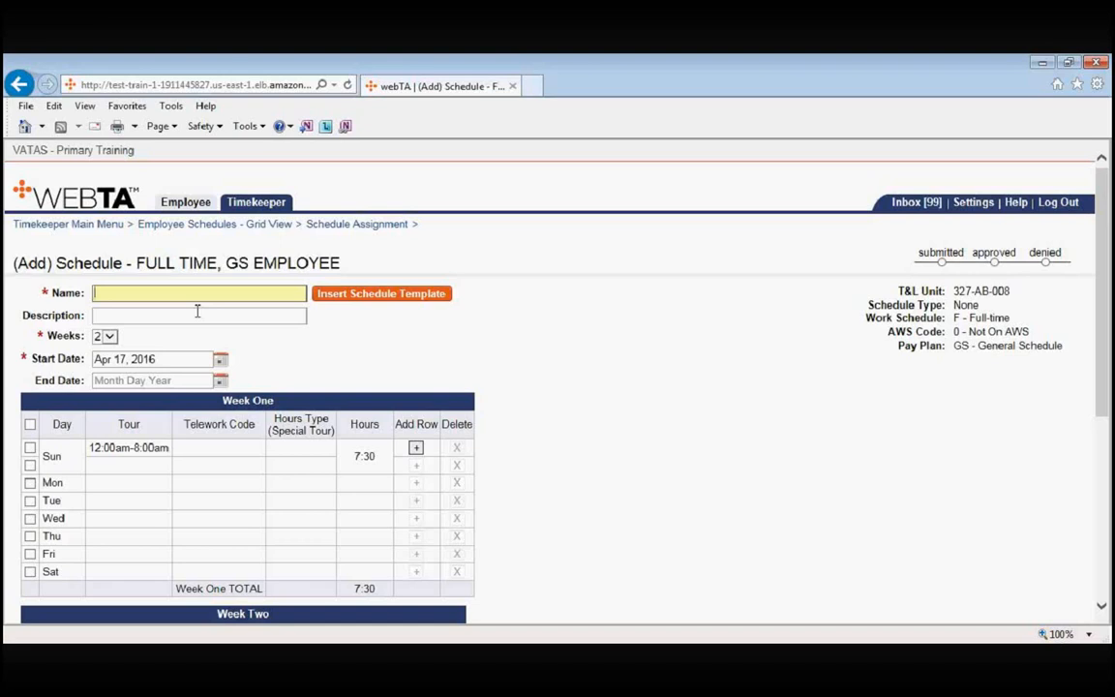
pyautogui.write('full time GS')
pyautogui.click(669, 357)
# Insert tour 0272 (7:30pm-8:00am) on the empty Sunday row, Friday and Saturday of Week One, and on Sunday, Friday and Saturday of Week Two.
pyautogui.scroll(-2, 667, 355)
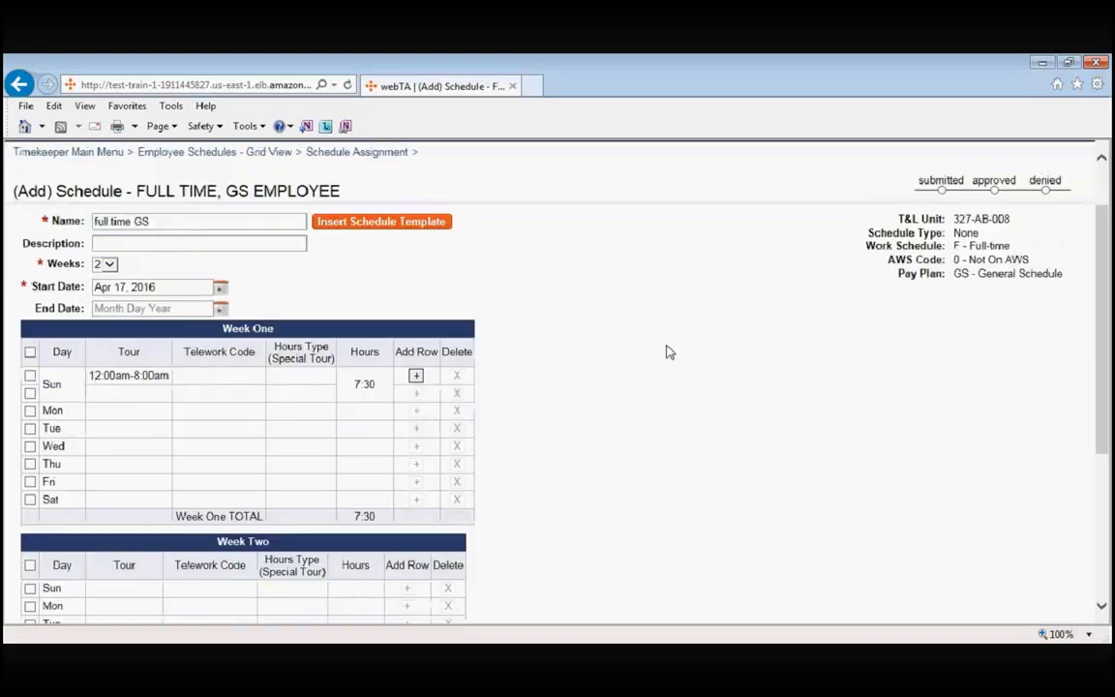
pyautogui.scroll(-4, 667, 353)
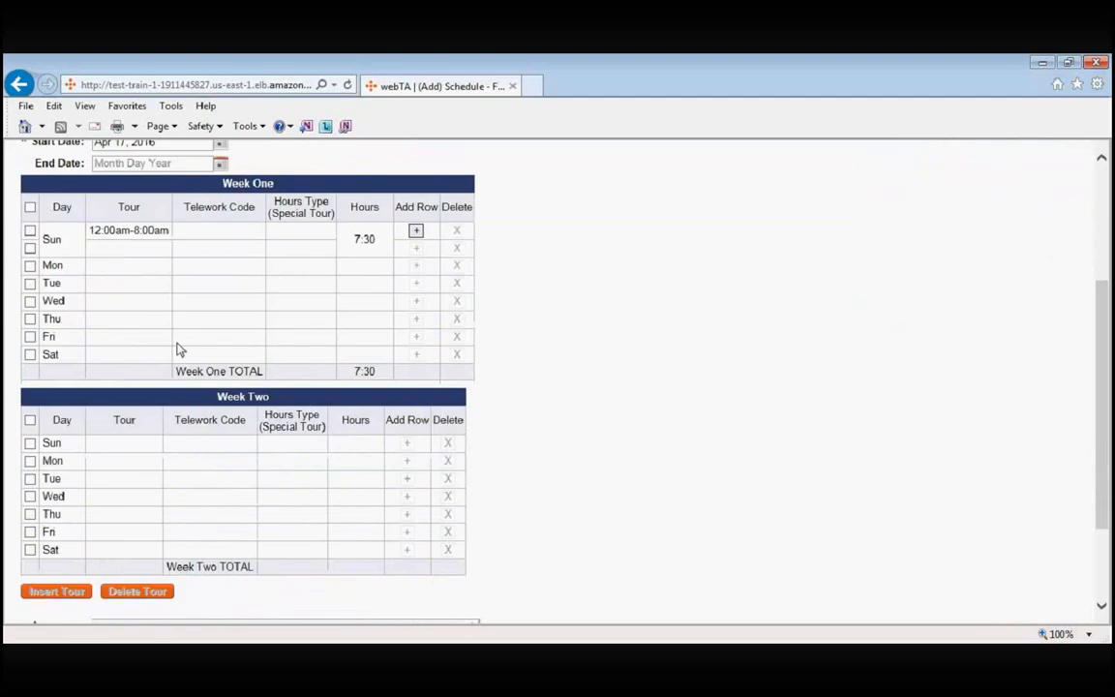
pyautogui.moveTo(90, 230); pyautogui.dragTo(340, 242)
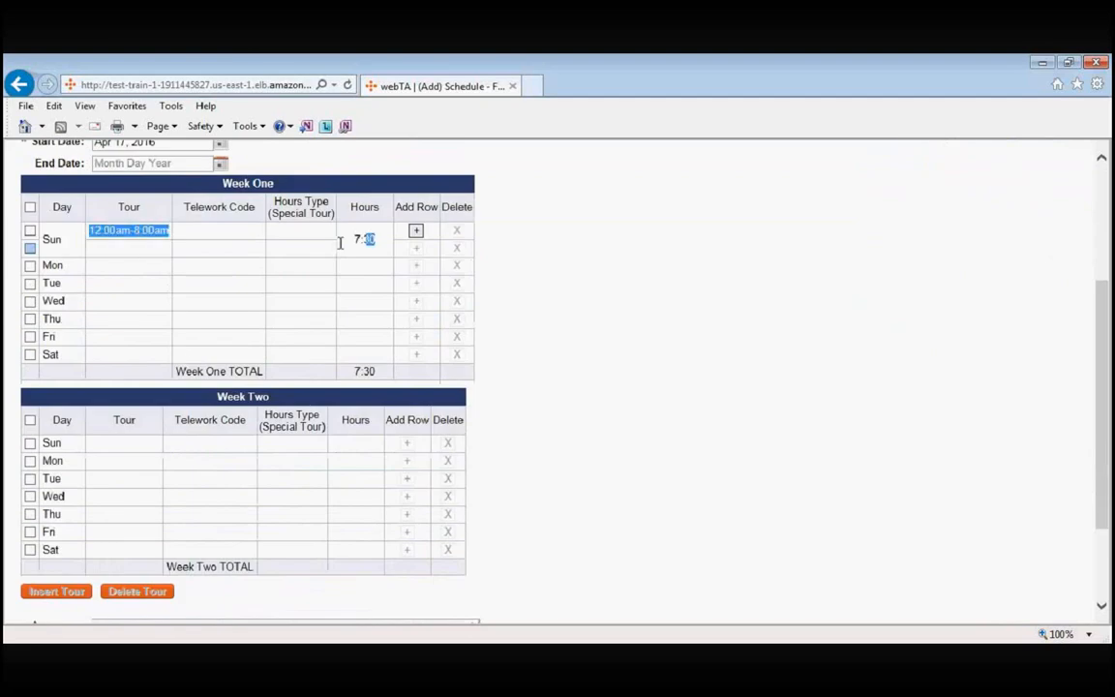
pyautogui.click(600, 263)
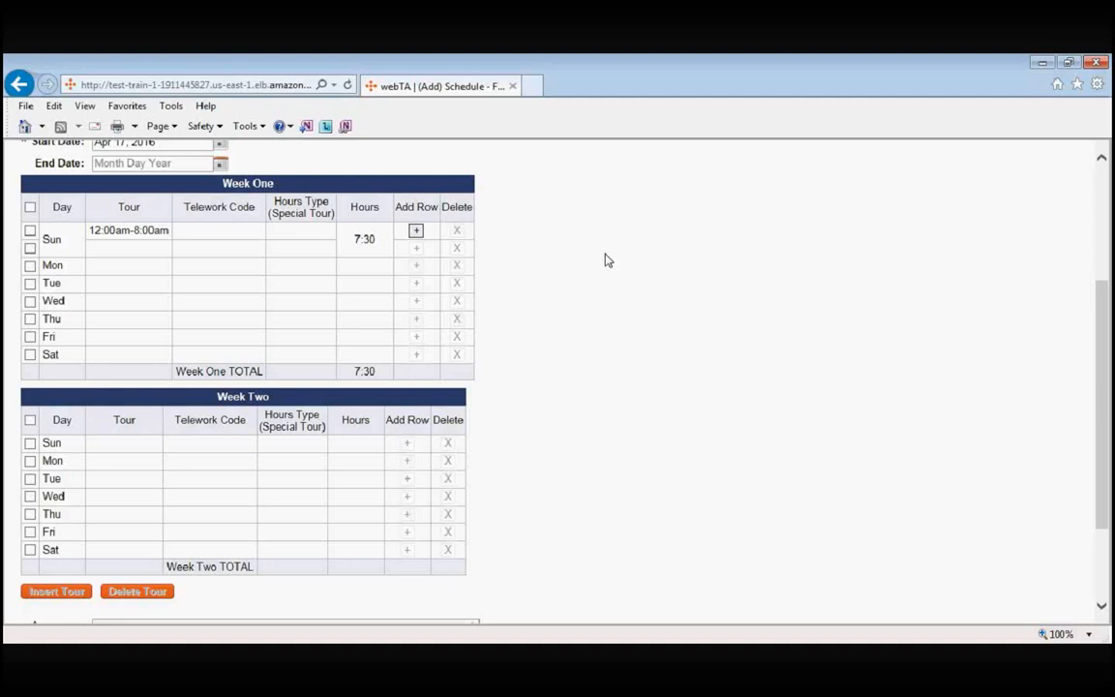
pyautogui.click(30, 248)
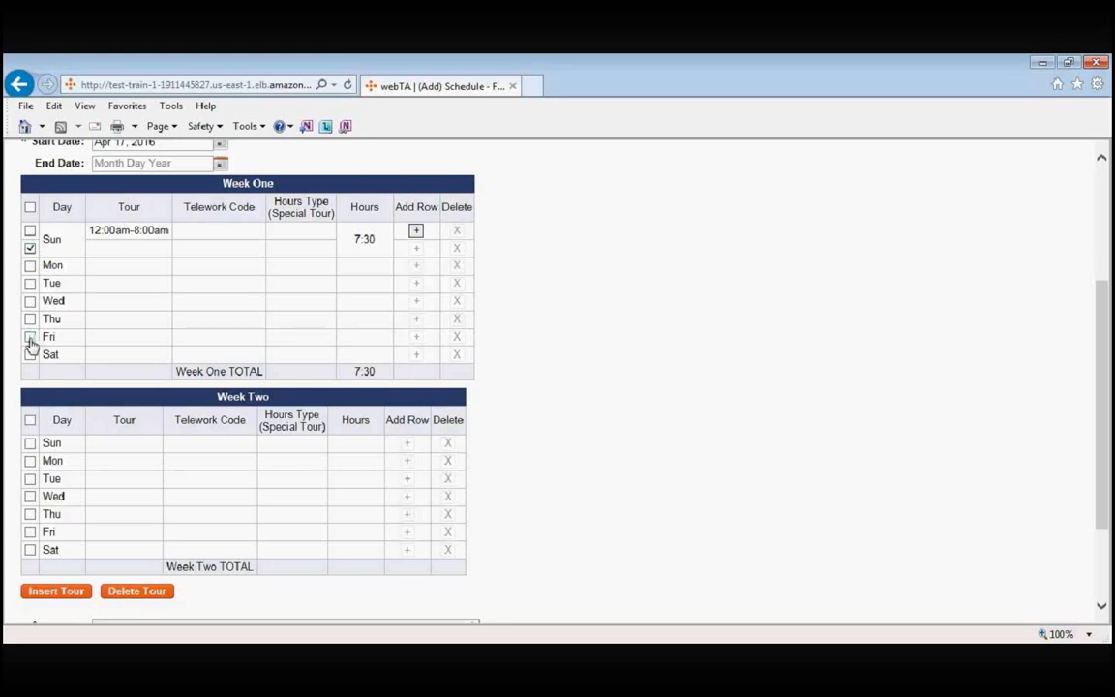
pyautogui.click(30, 337)
pyautogui.click(30, 354)
pyautogui.click(30, 443)
pyautogui.click(30, 532)
pyautogui.click(30, 549)
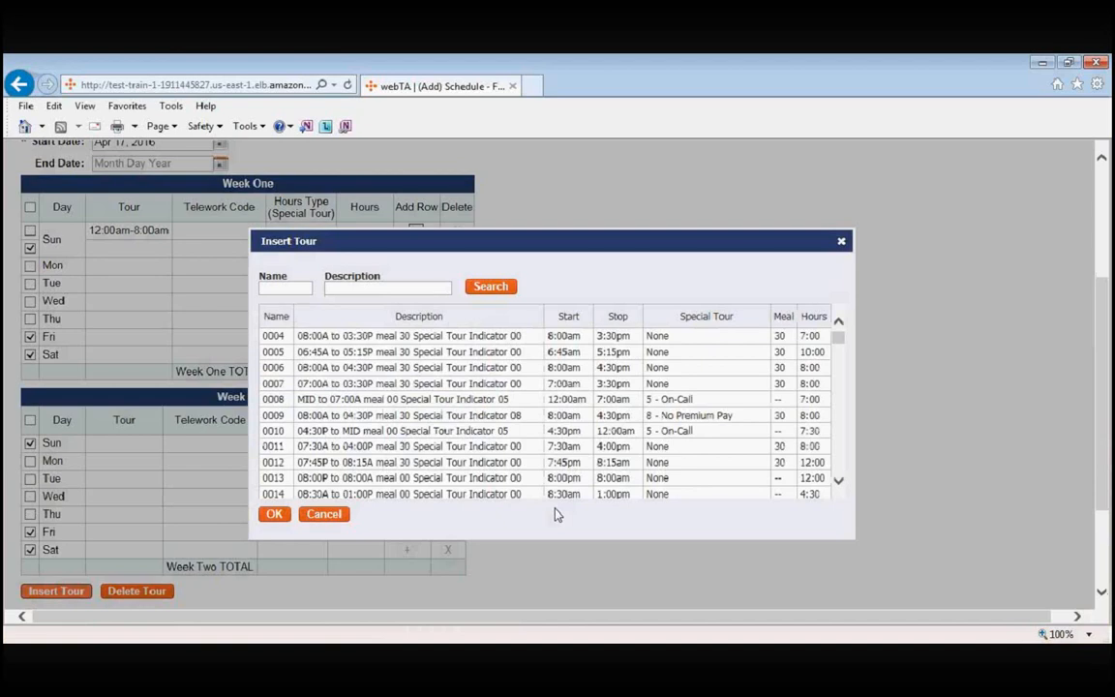
pyautogui.click(285, 288)
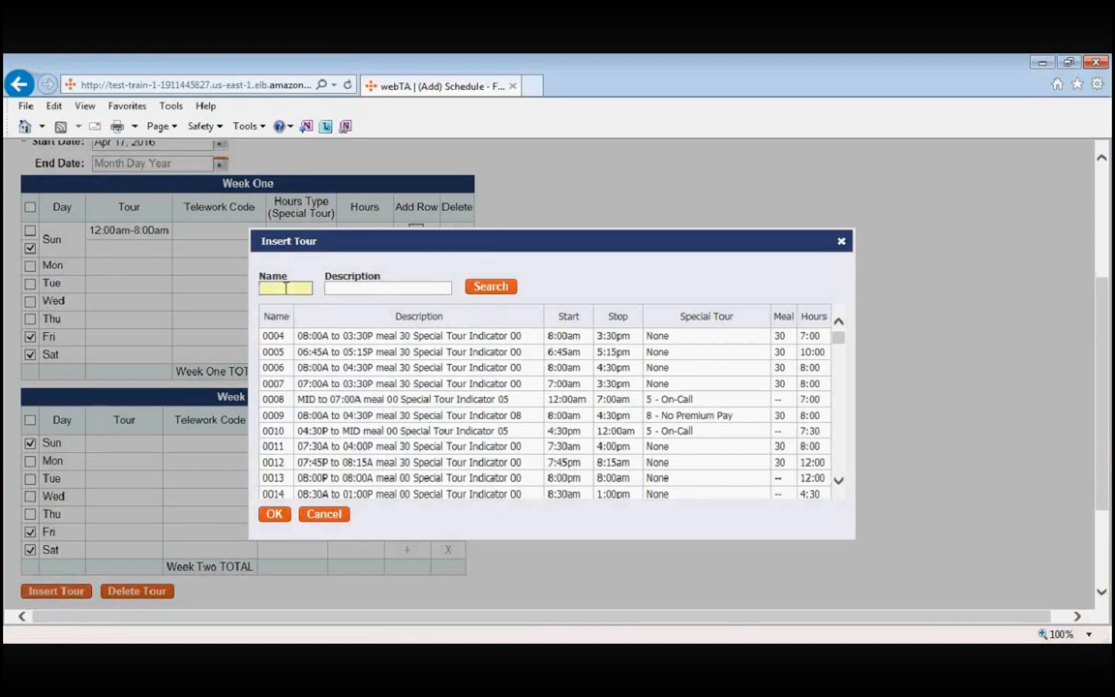
pyautogui.write('0272')
pyautogui.click(501, 295)
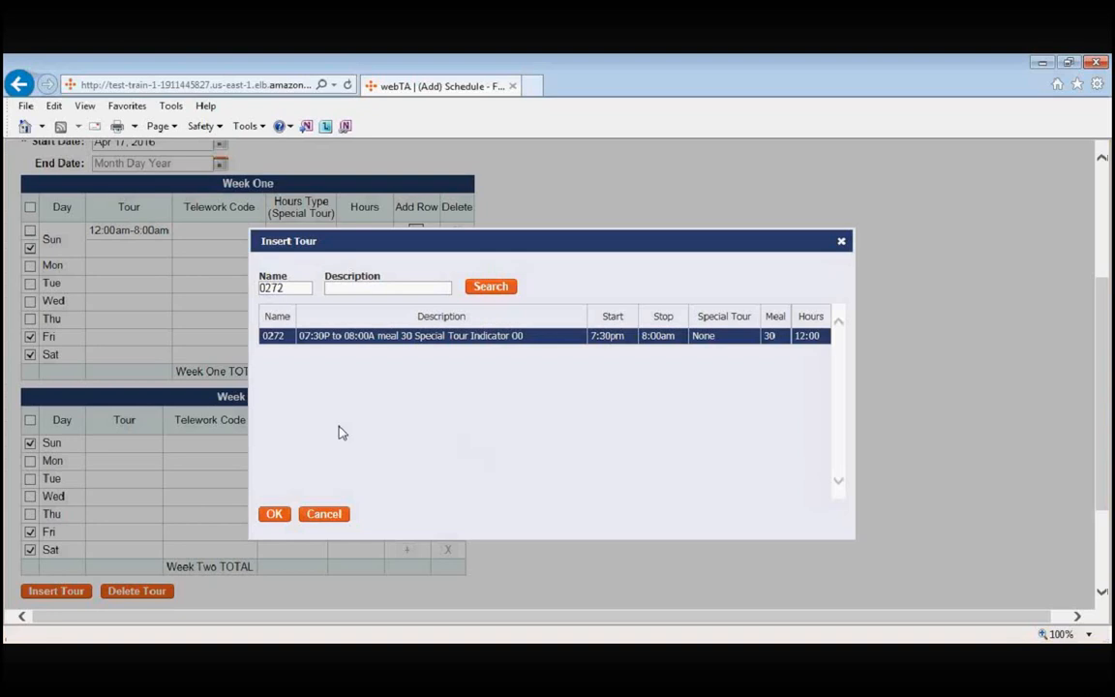
pyautogui.click(274, 514)
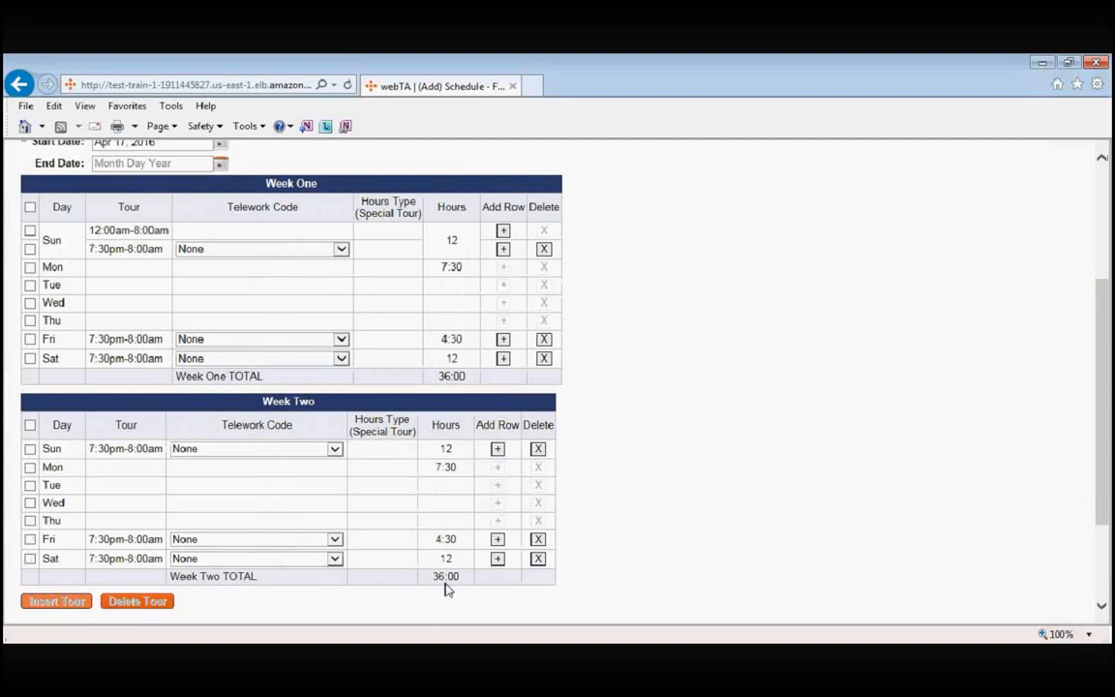
# Insert tour 0355 (11:30pm-8:00am) on Thursday of Week One.
pyautogui.click(30, 321)
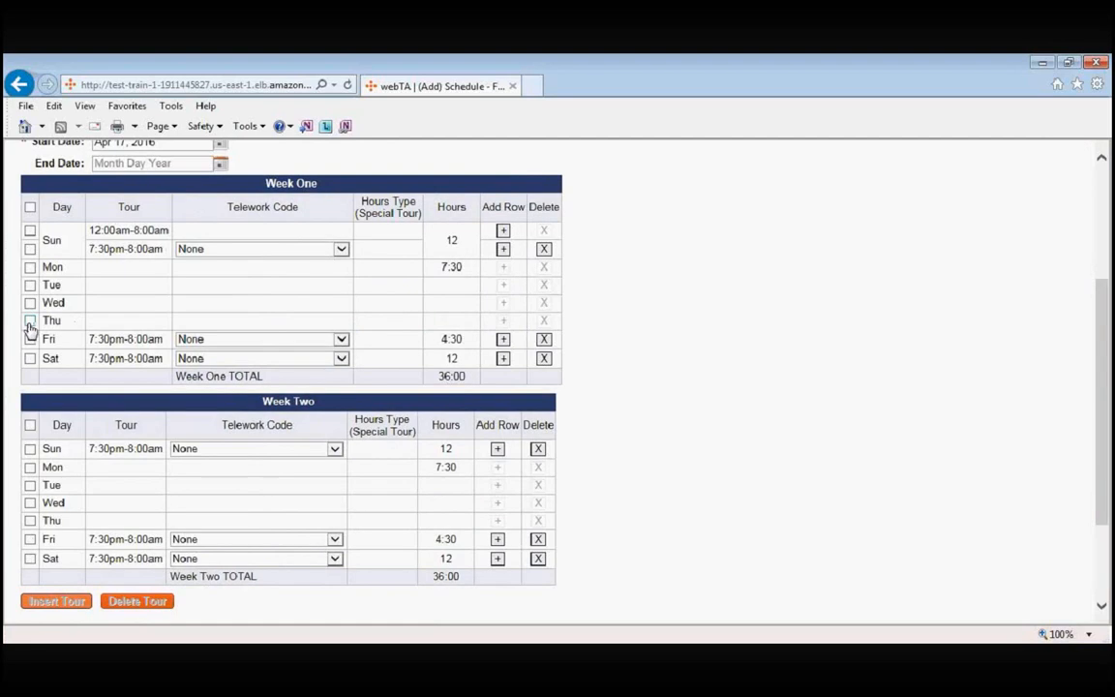
pyautogui.click(56, 601)
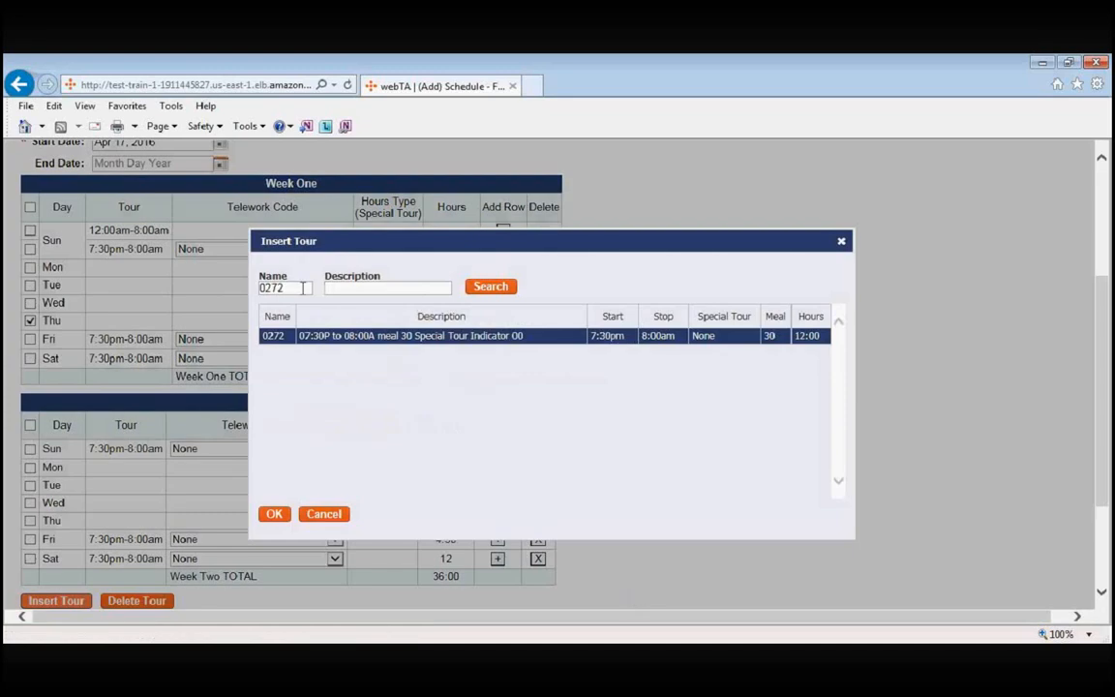
pyautogui.moveTo(303, 287); pyautogui.dragTo(241, 298)
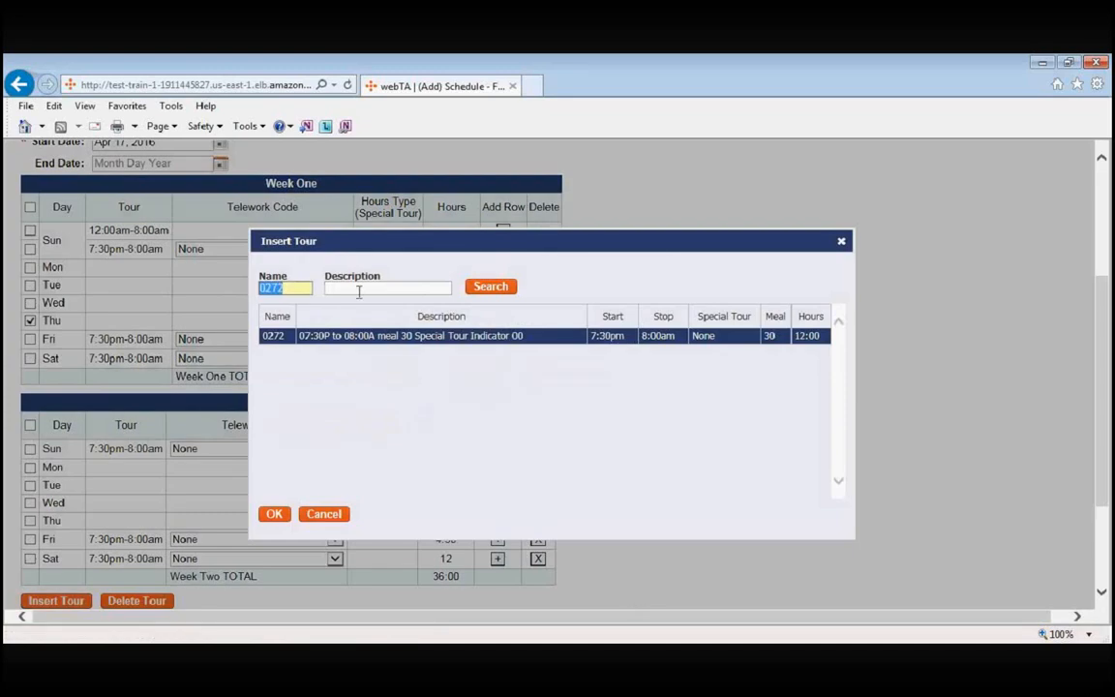
pyautogui.write('0355')
pyautogui.click(490, 287)
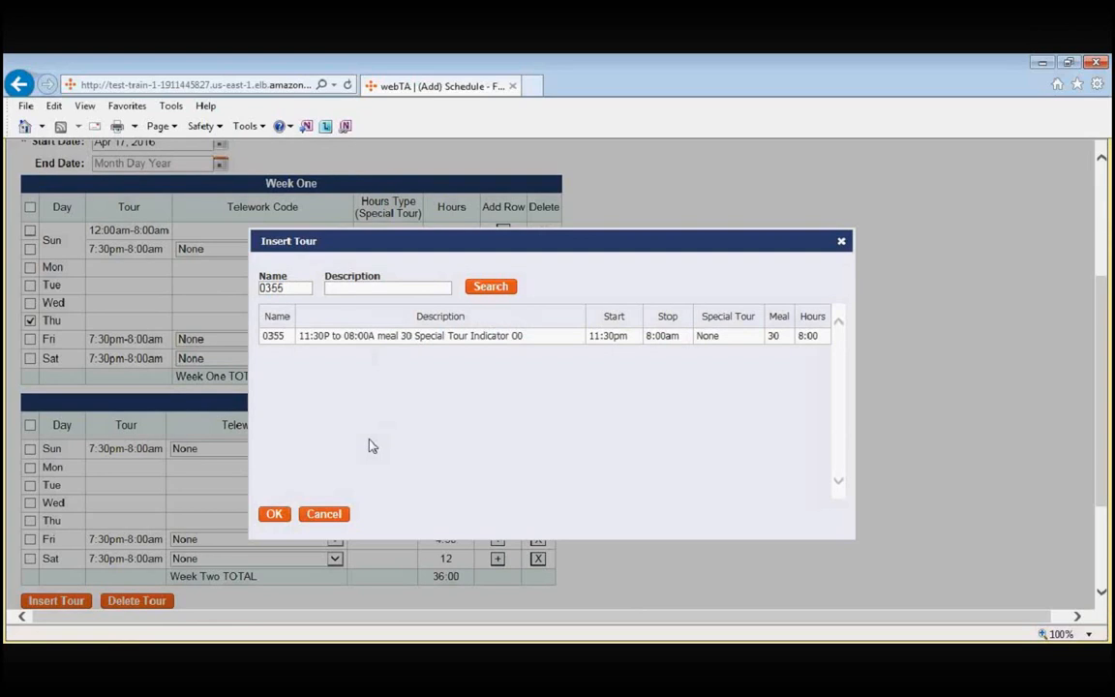
pyautogui.click(274, 515)
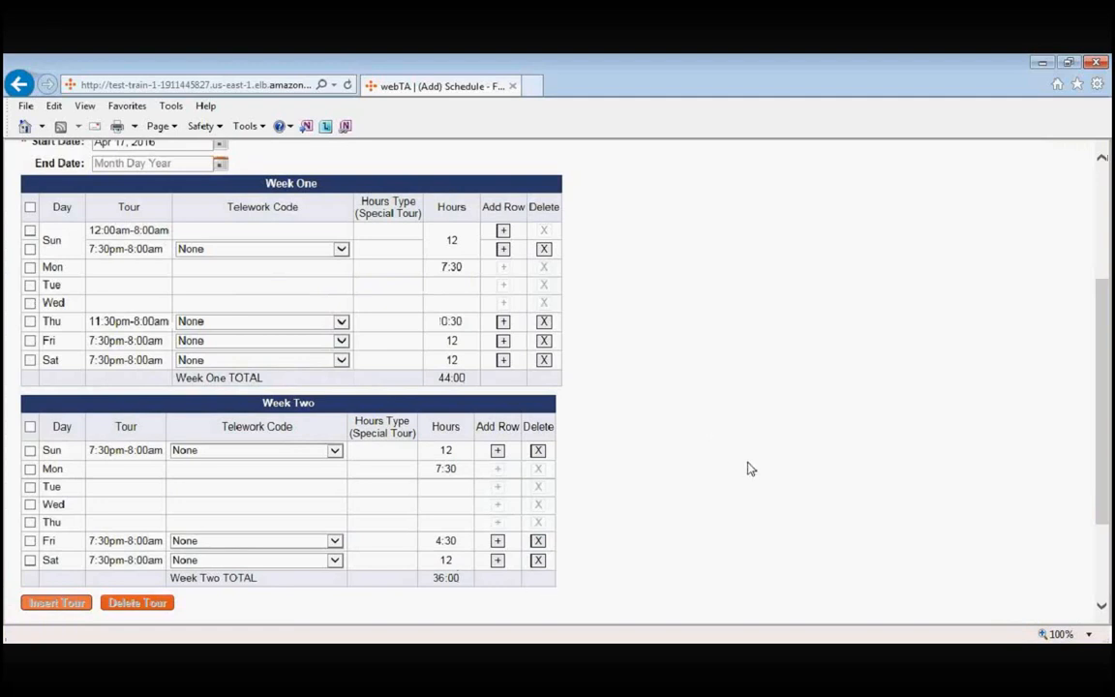
# Submit the new permanent schedule.
pyautogui.scroll(-1, 712, 438)
pyautogui.scroll(-2, 712, 437)
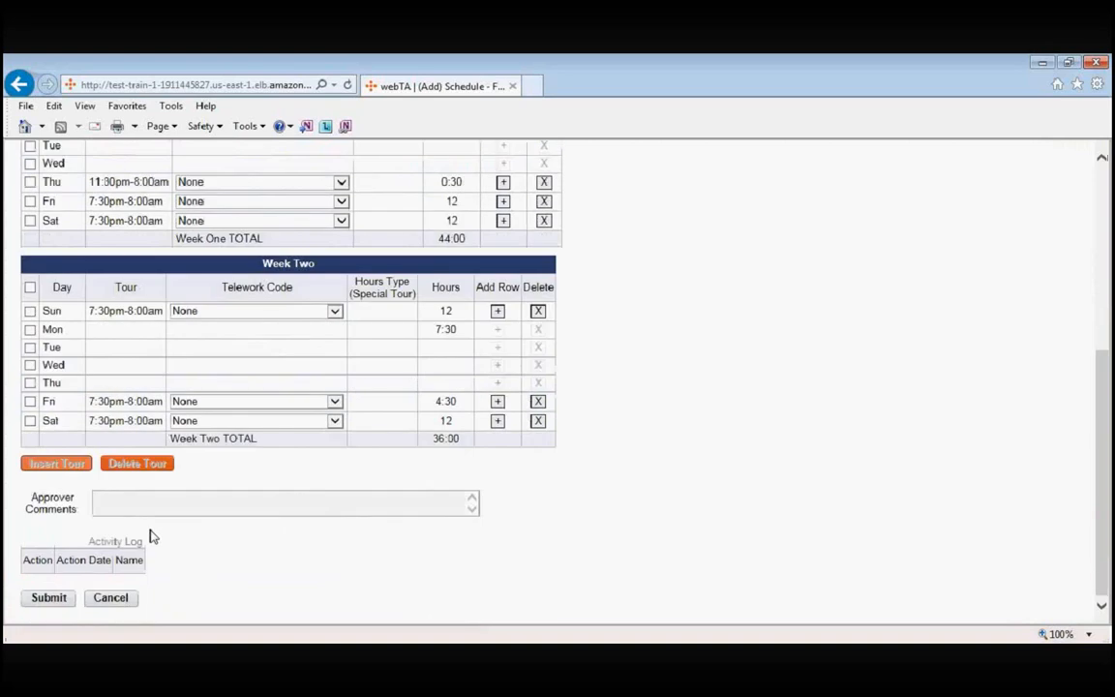
pyautogui.click(61, 601)
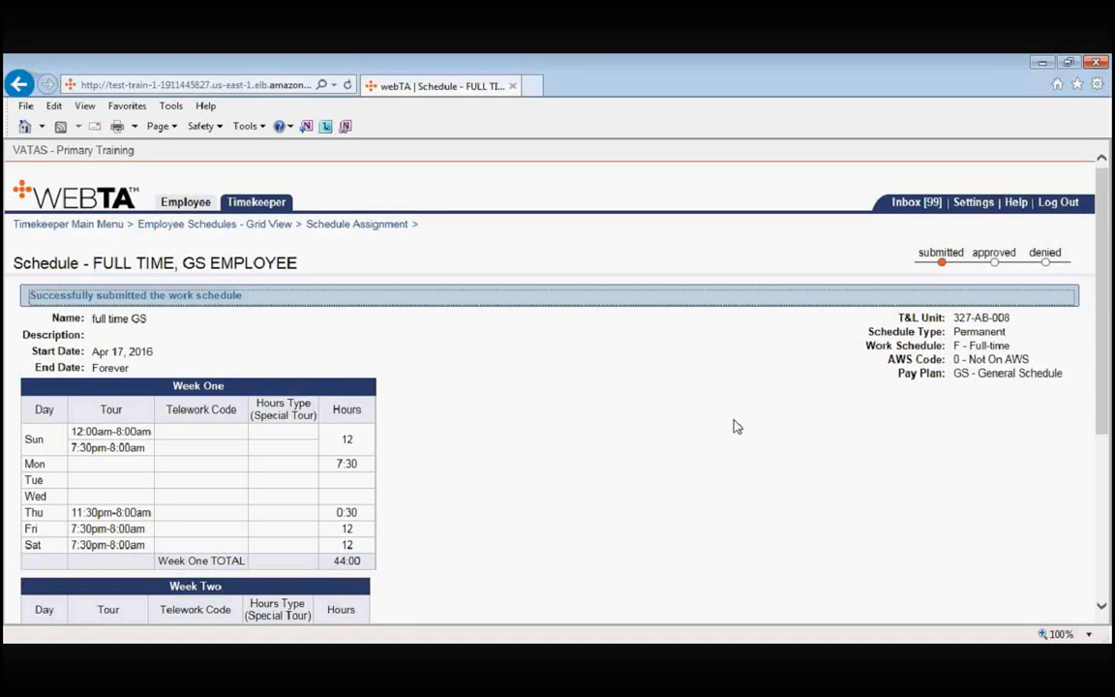
# Review the submitted schedule's tours, AWS code, and Week One and Week Two hour totals.
pyautogui.scroll(-1, 735, 426)
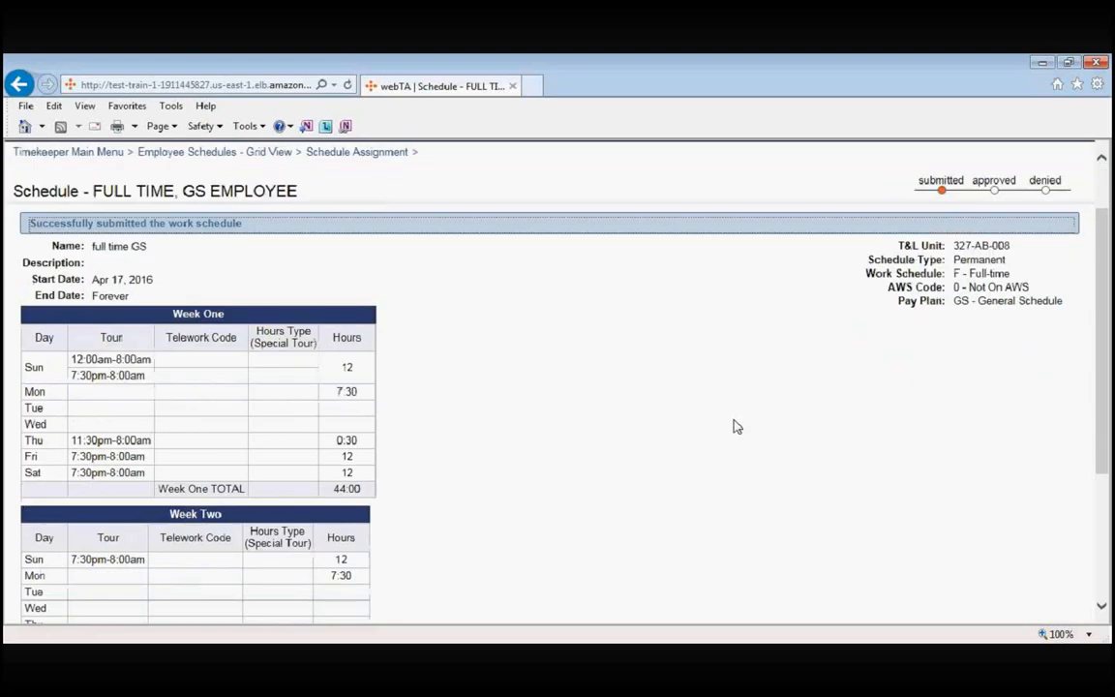
pyautogui.scroll(-1, 736, 426)
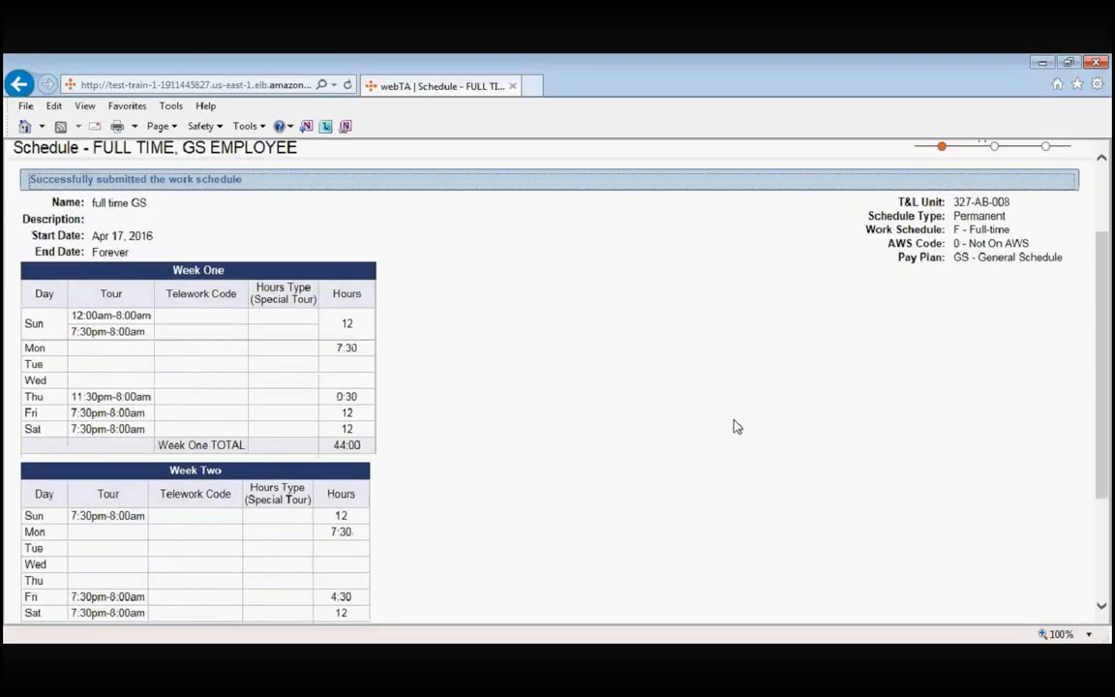
pyautogui.scroll(-1, 735, 427)
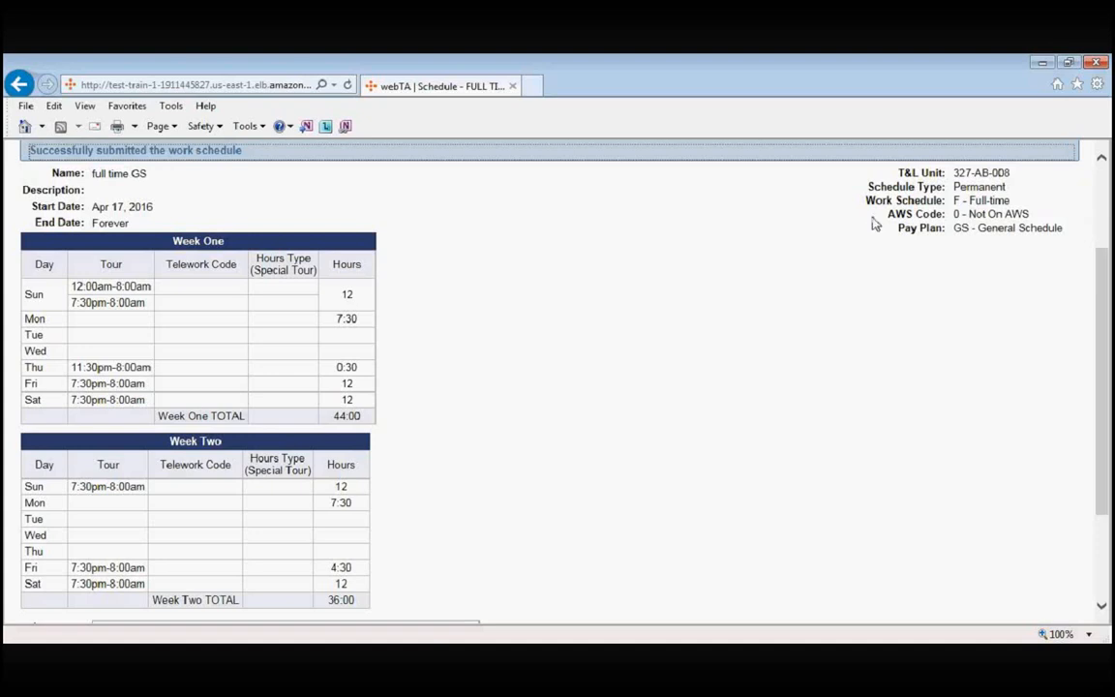
pyautogui.moveTo(887, 213); pyautogui.dragTo(928, 225)
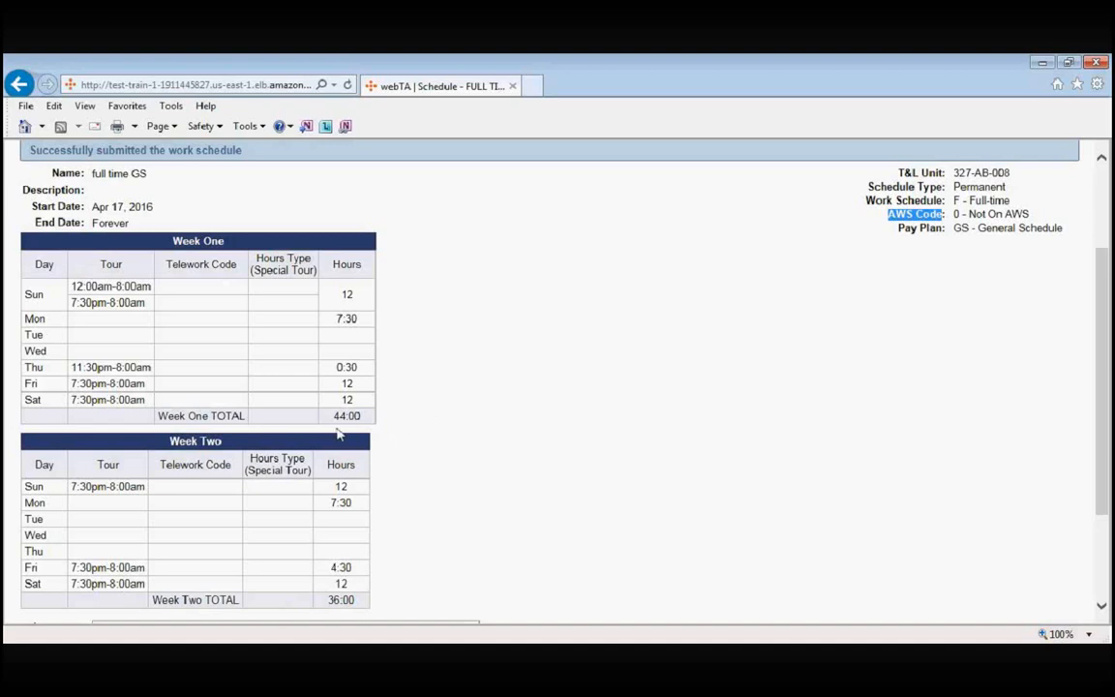
pyautogui.moveTo(334, 418); pyautogui.dragTo(360, 418)
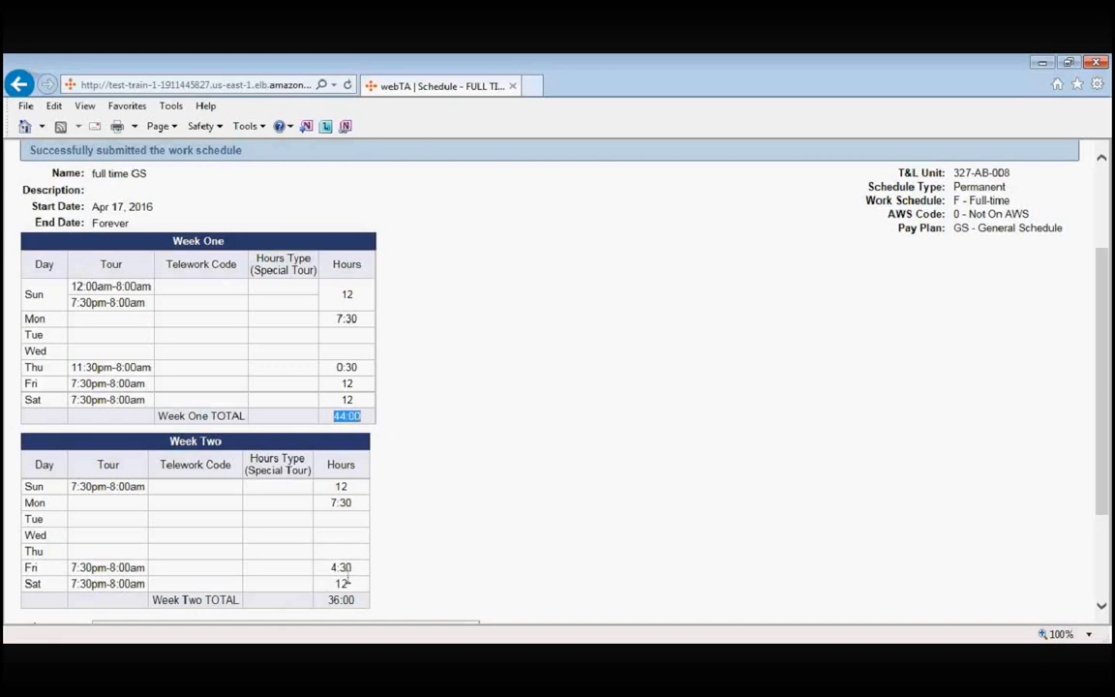
pyautogui.moveTo(329, 601); pyautogui.dragTo(355, 601)
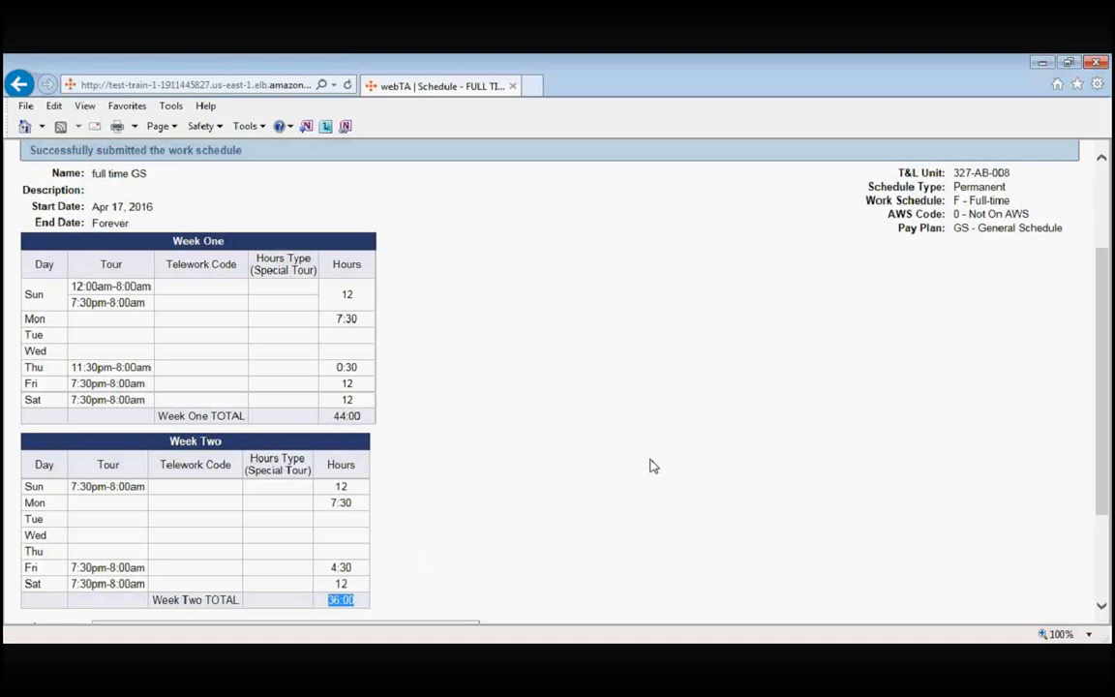
pyautogui.click(721, 428)
pyautogui.scroll(1, 721, 427)
pyautogui.scroll(1, 719, 426)
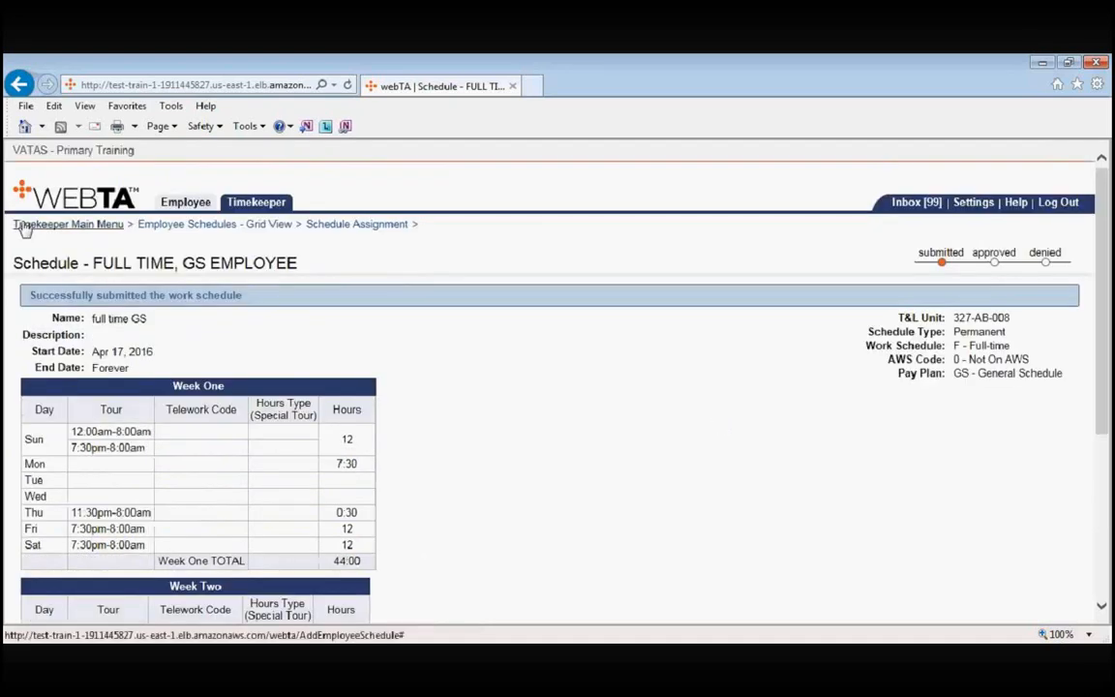
# Select the full-time GS employee's record for pay period 08-2016 and open the timesheet profile.
pyautogui.click(85, 226)
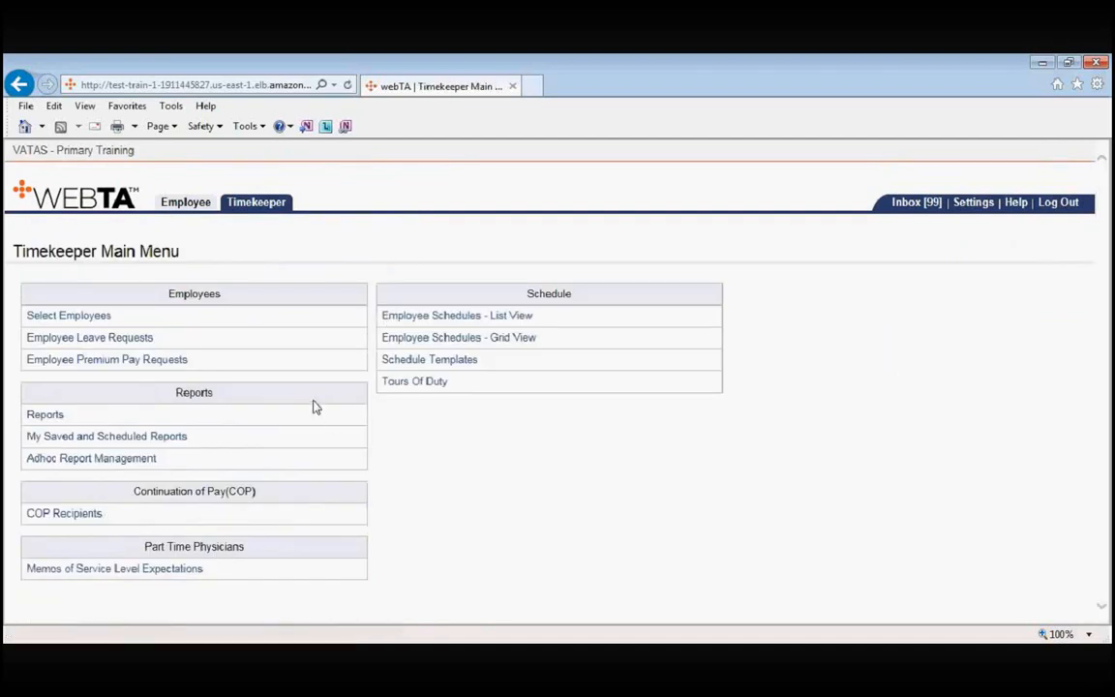
pyautogui.click(83, 316)
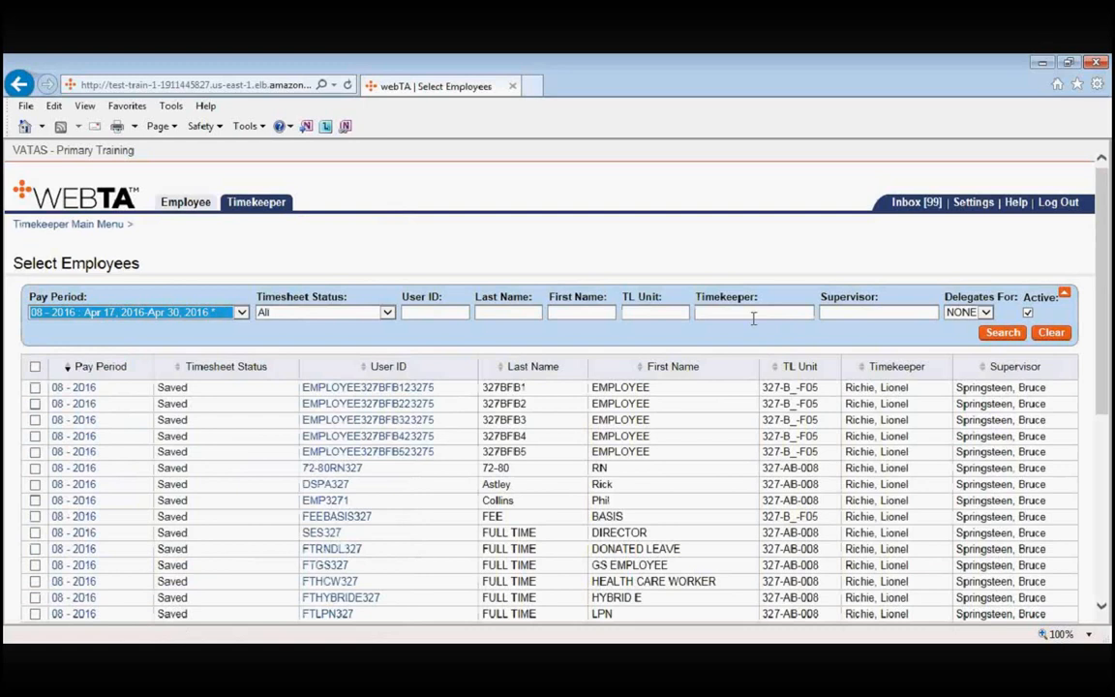
pyautogui.scroll(-1, 754, 320)
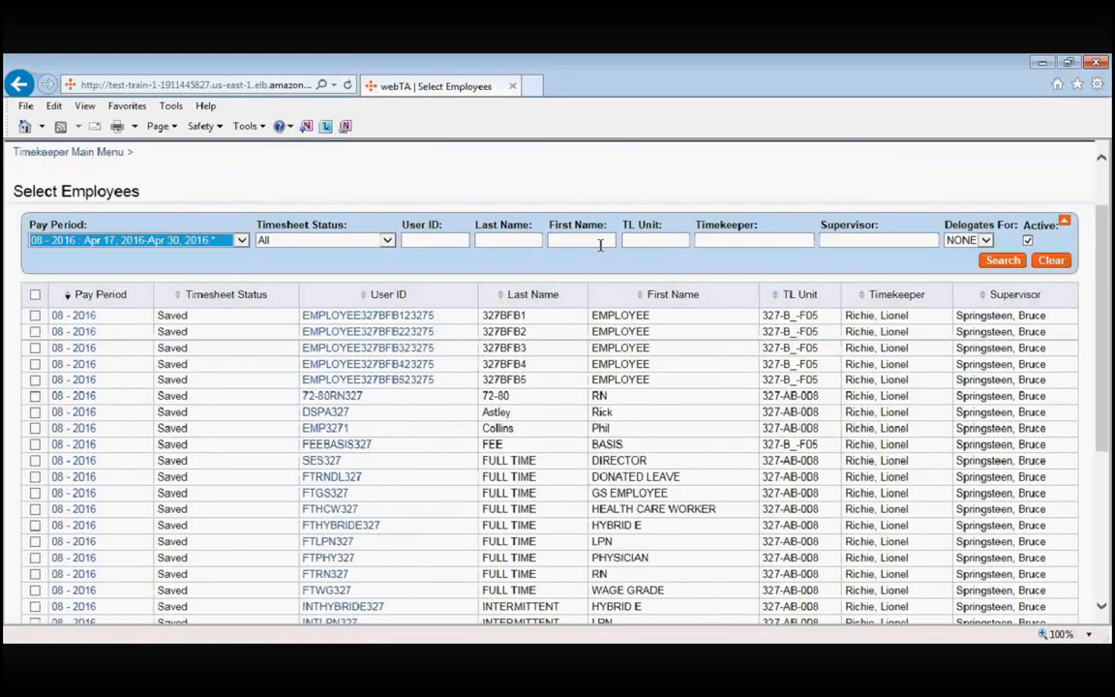
pyautogui.scroll(-2, 600, 245)
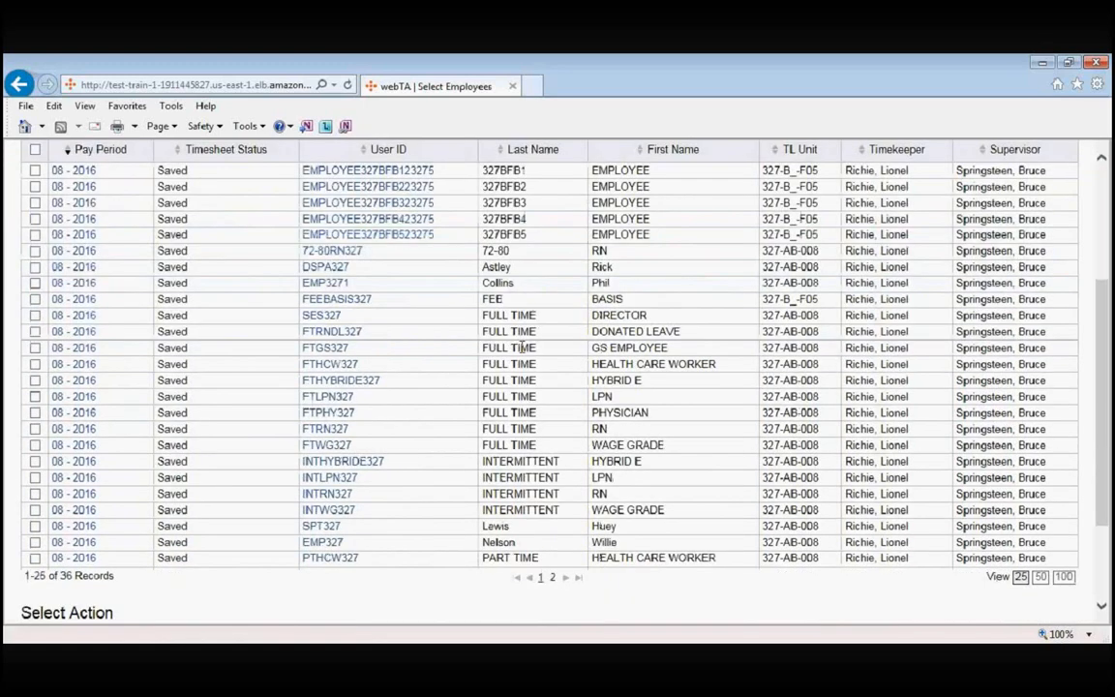
pyautogui.click(35, 347)
pyautogui.scroll(-1, 303, 416)
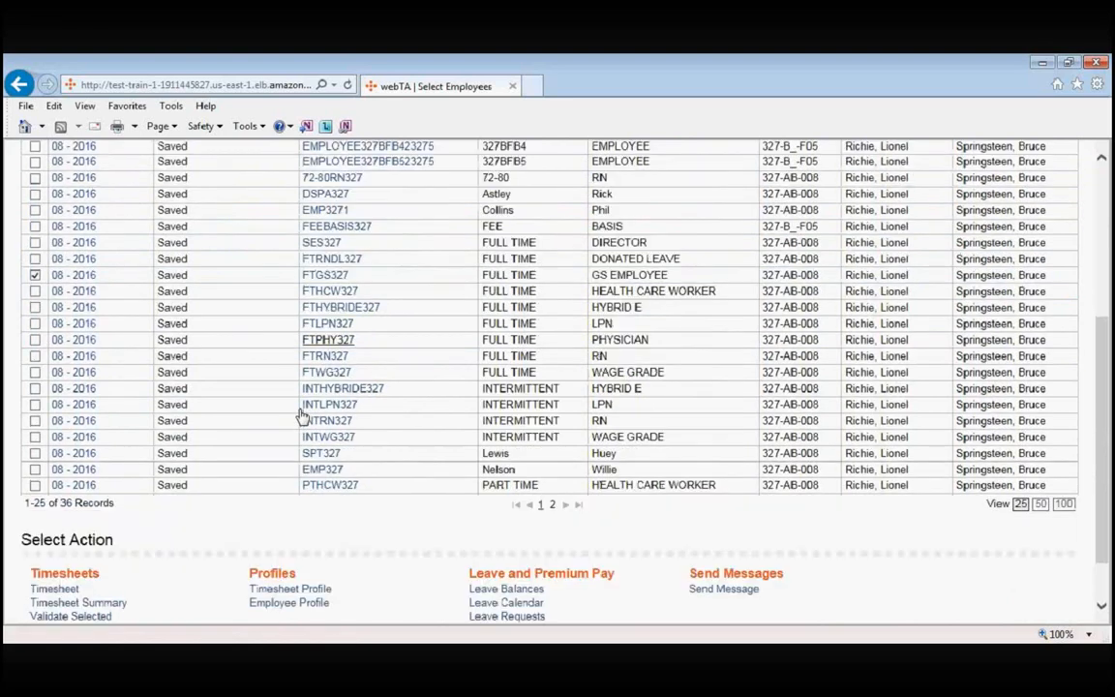
pyautogui.scroll(-1, 303, 416)
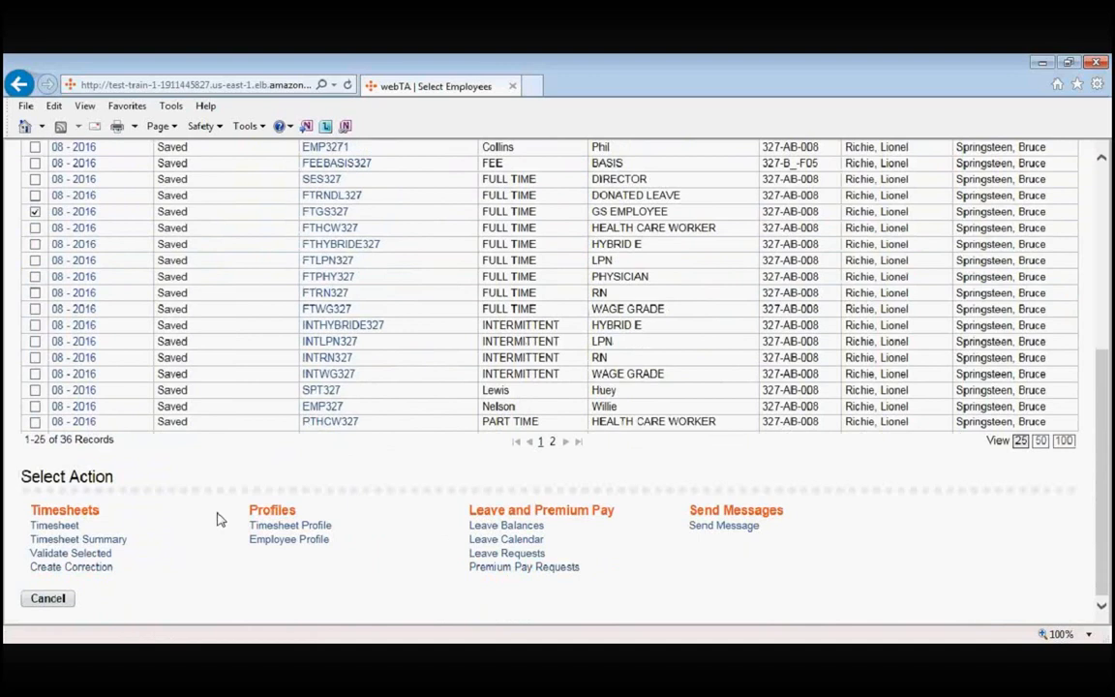
pyautogui.click(274, 528)
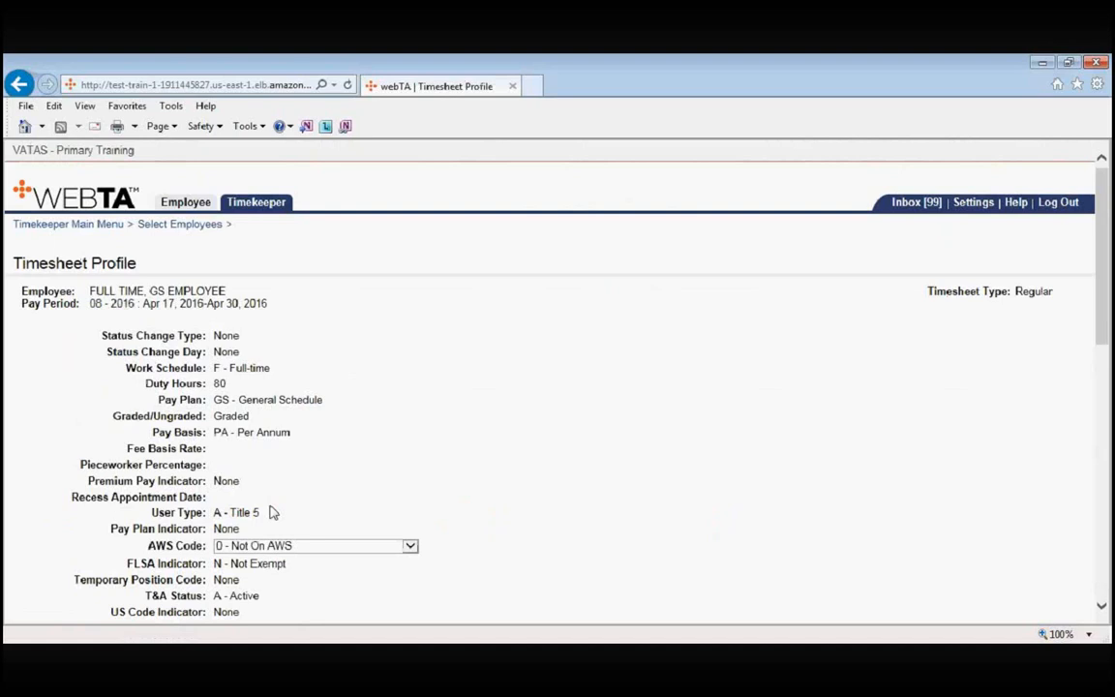
# Set the AWS Code in the timesheet profile to 6 - Compressed Schedule and save the profile.
pyautogui.scroll(-1, 448, 325)
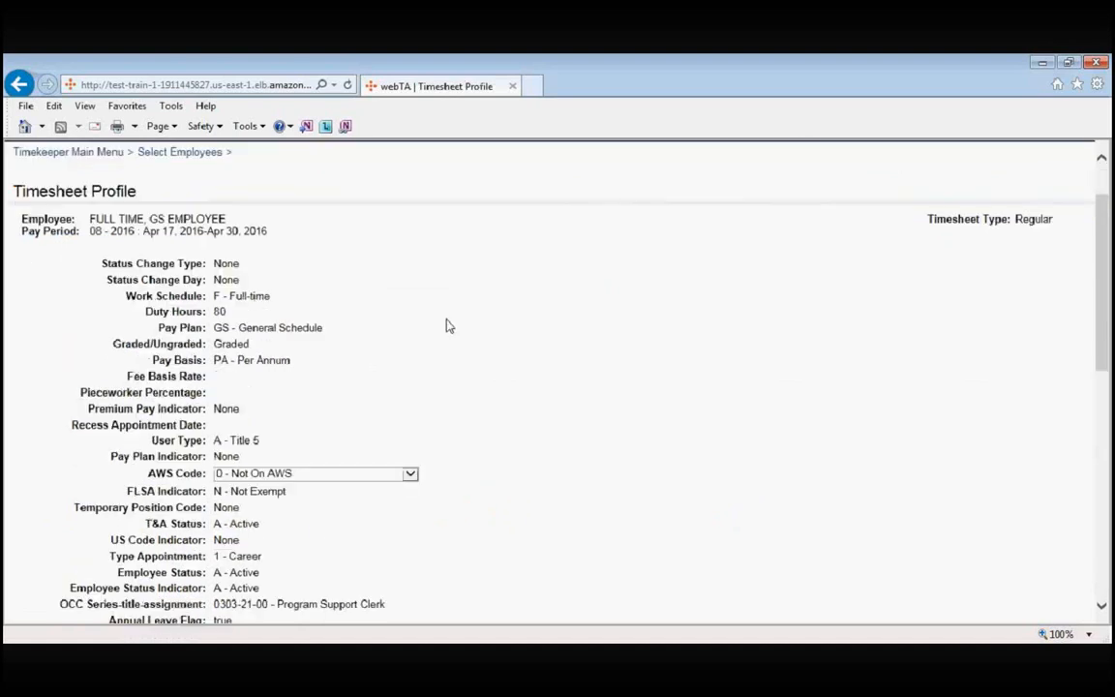
pyautogui.tripleClick(148, 476)
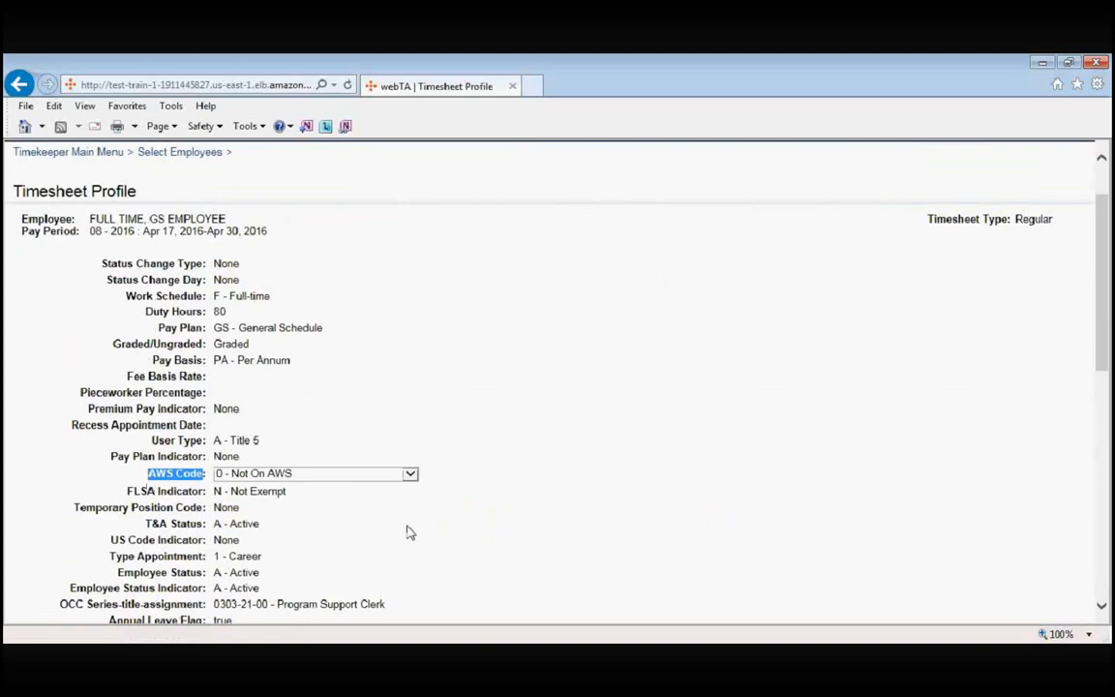
pyautogui.click(410, 478)
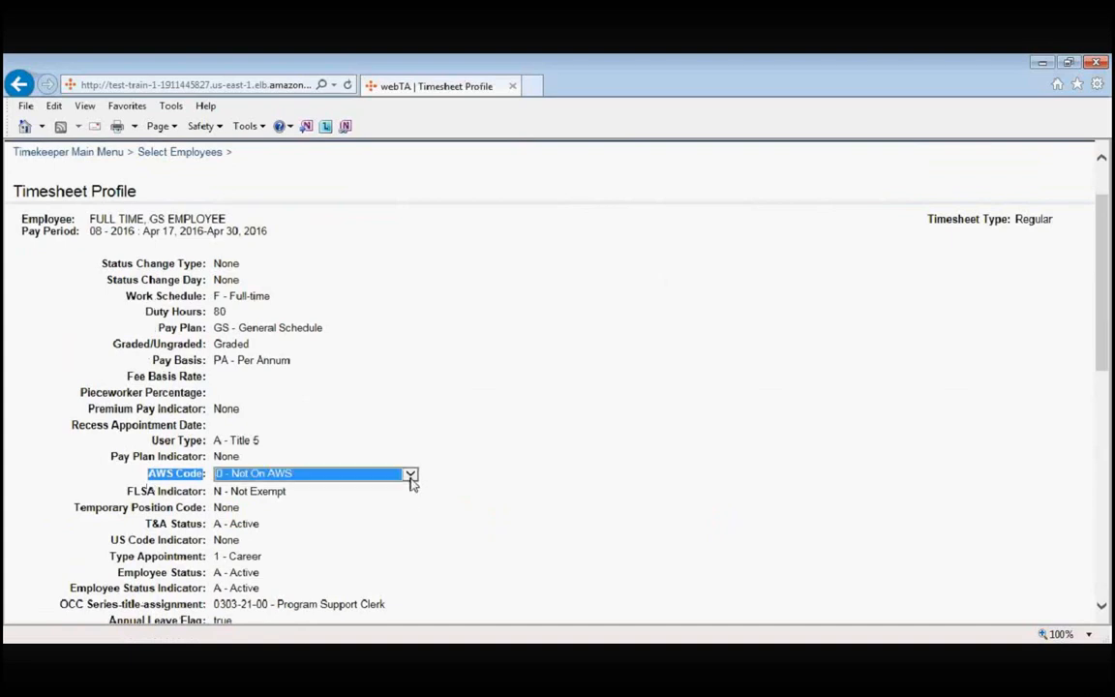
pyautogui.click(308, 556)
pyautogui.click(527, 535)
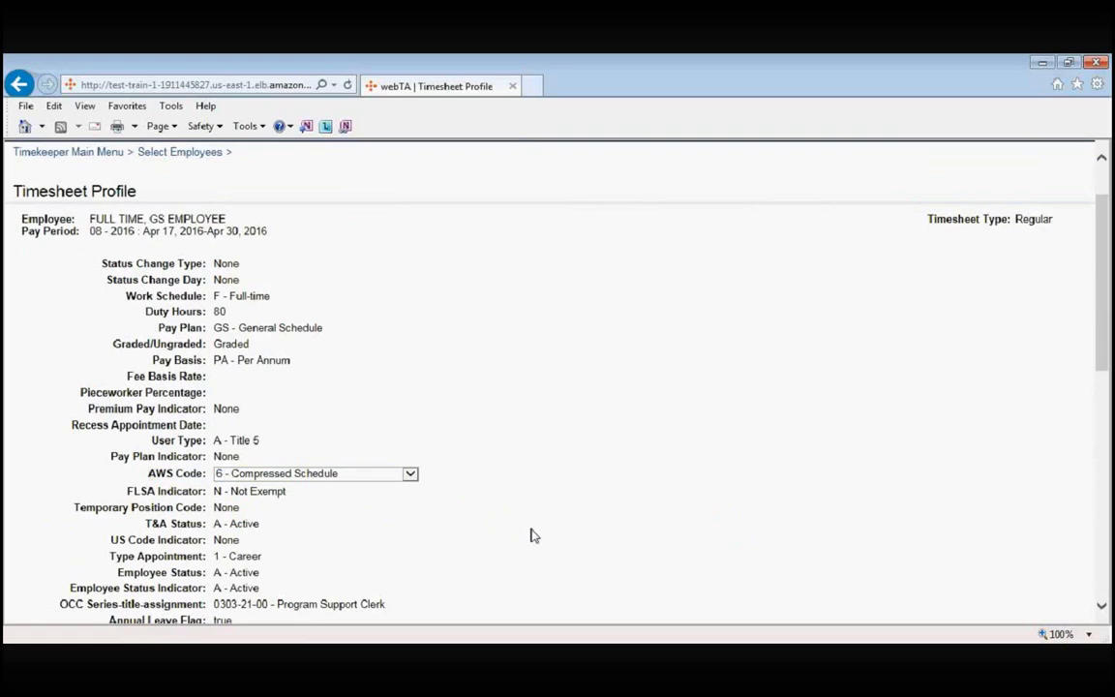
pyautogui.scroll(-1, 544, 528)
pyautogui.scroll(-5, 542, 523)
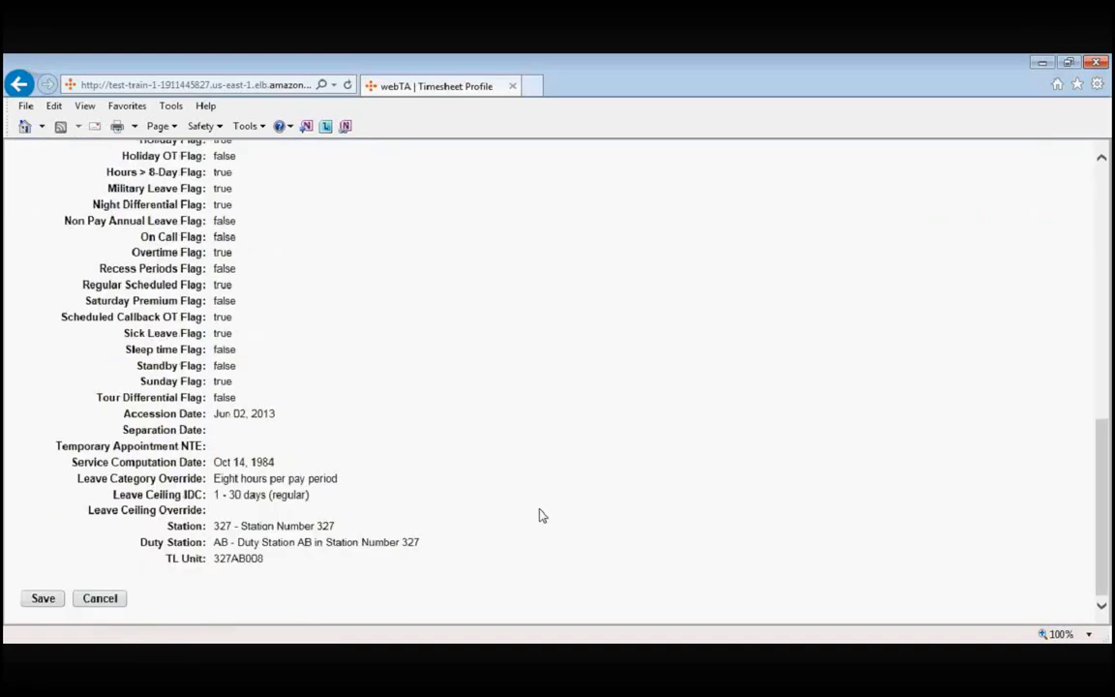
pyautogui.click(42, 598)
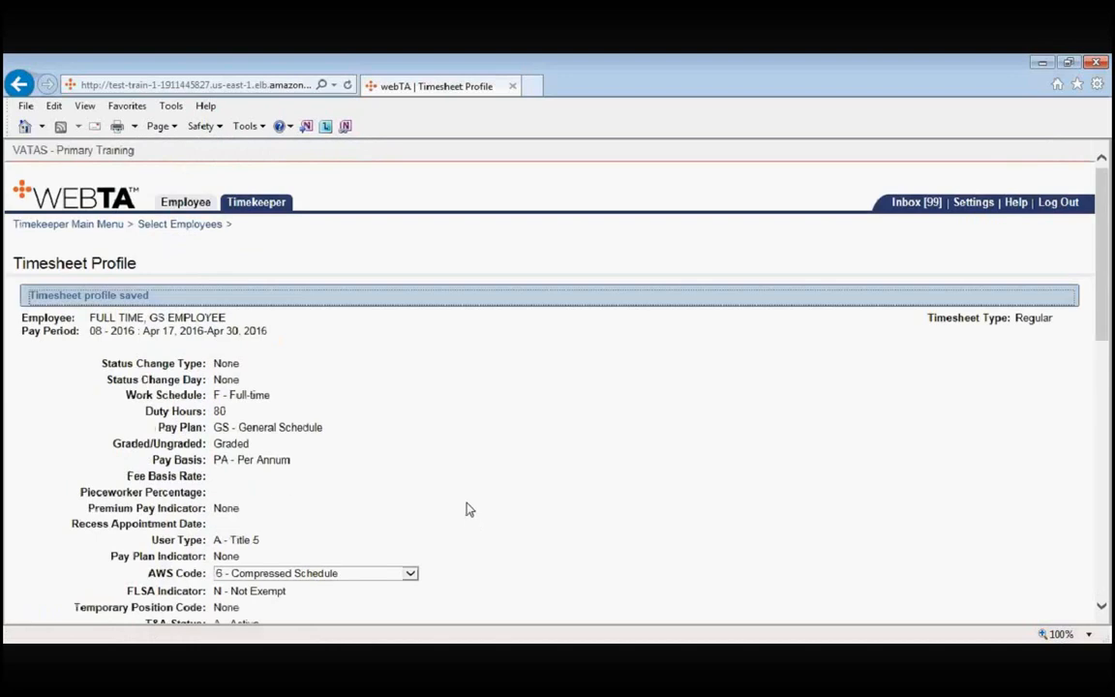
# Return to the employee selection and open the full-time GS employee's timesheet for pay period 08-2016.
pyautogui.click(178, 225)
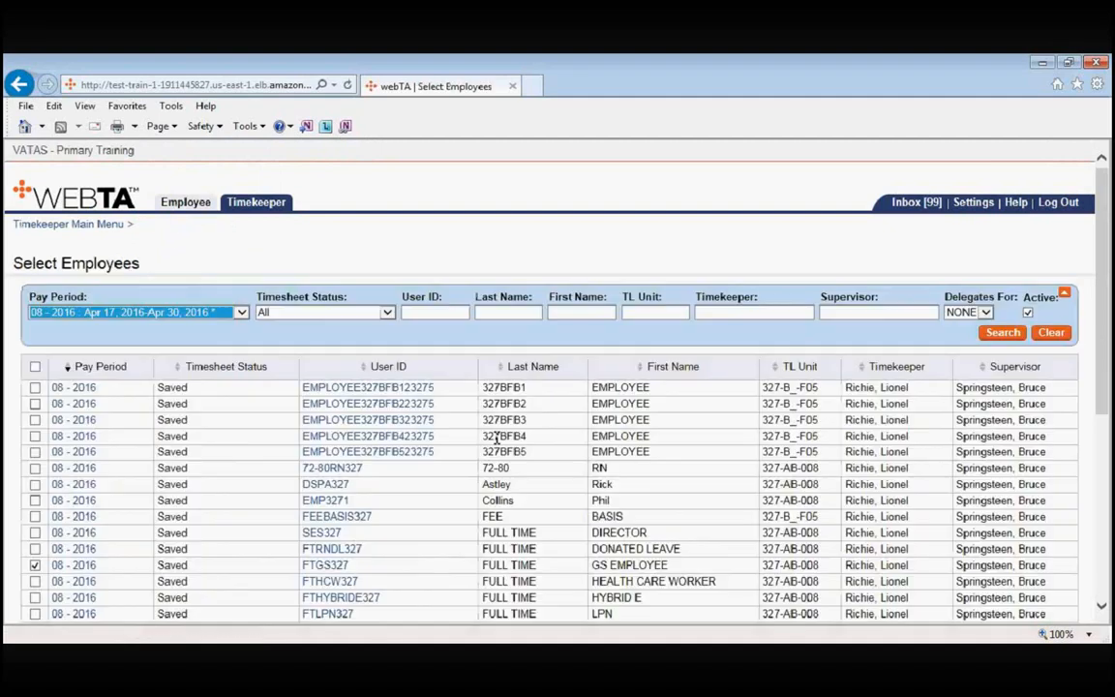
pyautogui.scroll(-3, 496, 439)
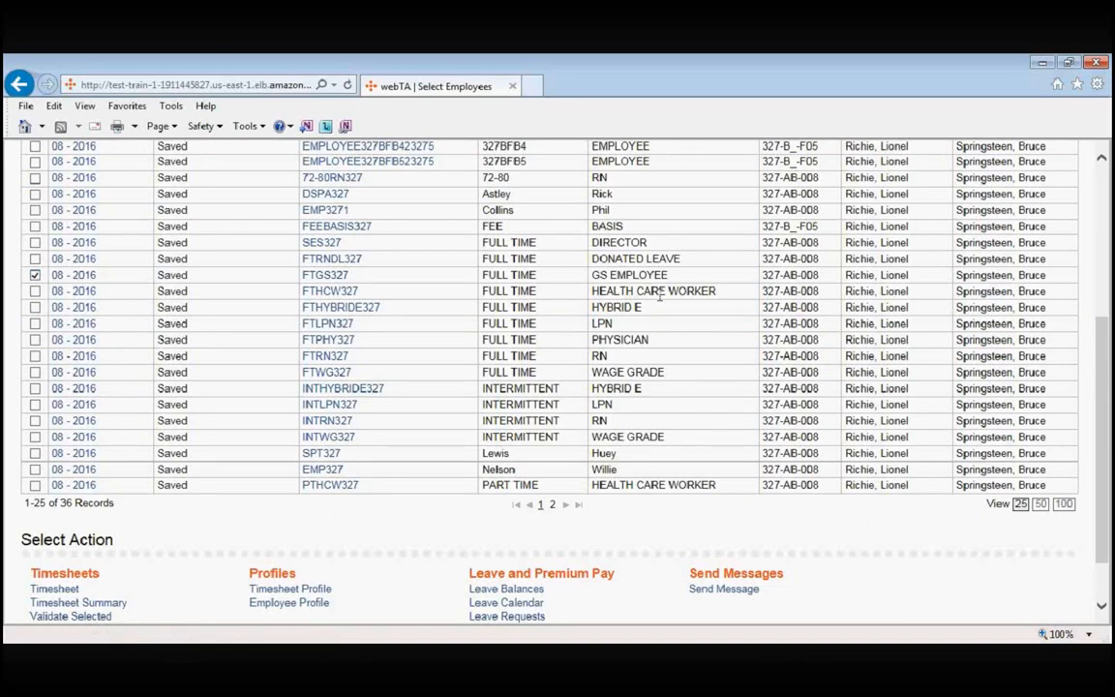
pyautogui.click(60, 590)
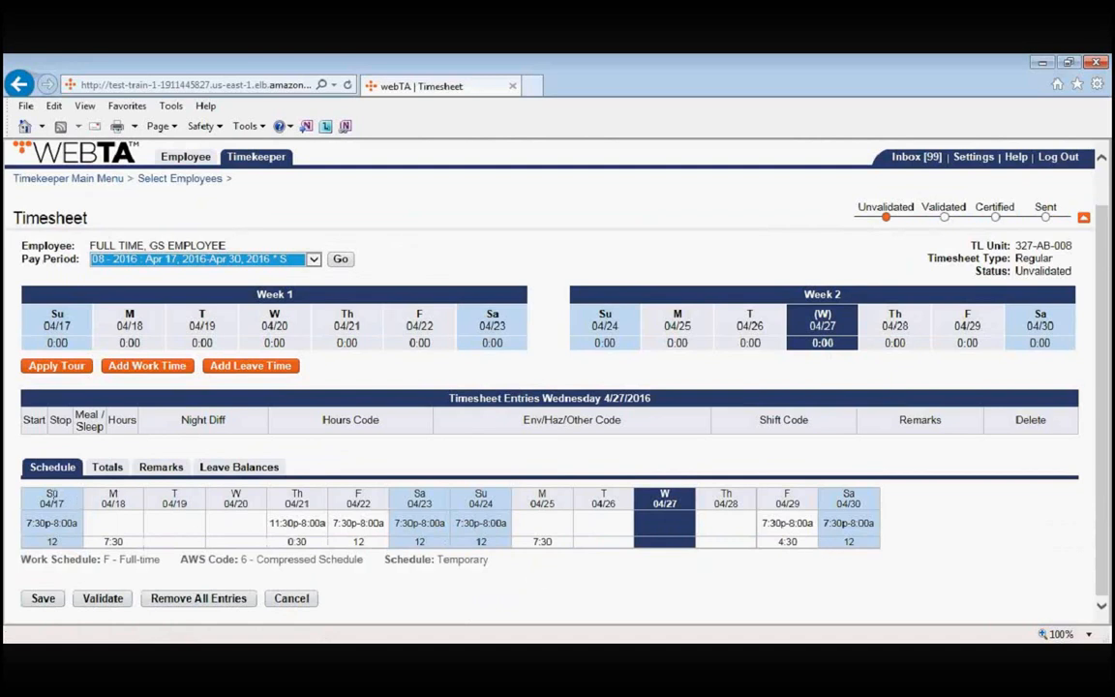
pyautogui.moveTo(34, 524)
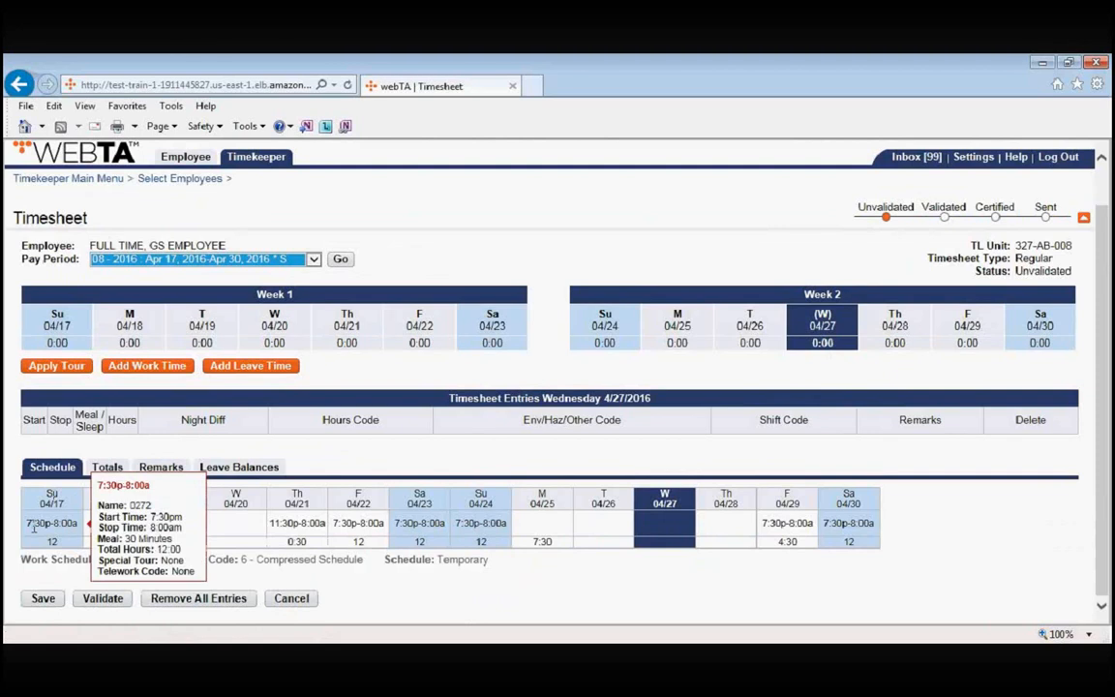
# Validate the empty timesheet and review the validation messages against the scheduled tours.
pyautogui.click(102, 599)
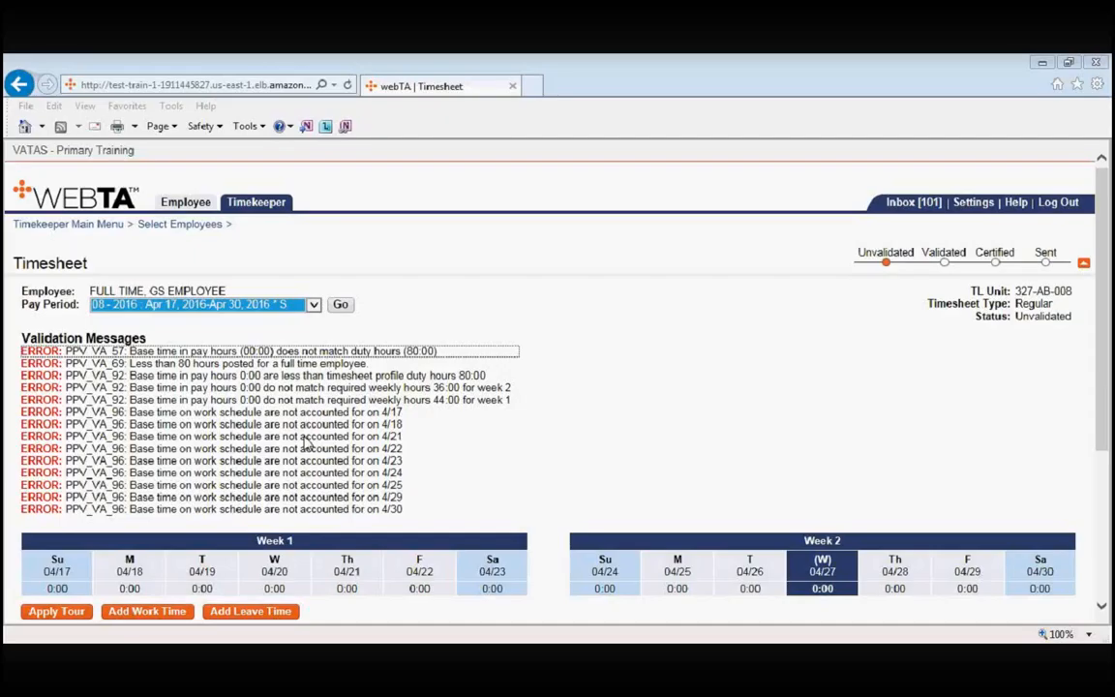
pyautogui.click(554, 448)
pyautogui.scroll(-1, 557, 422)
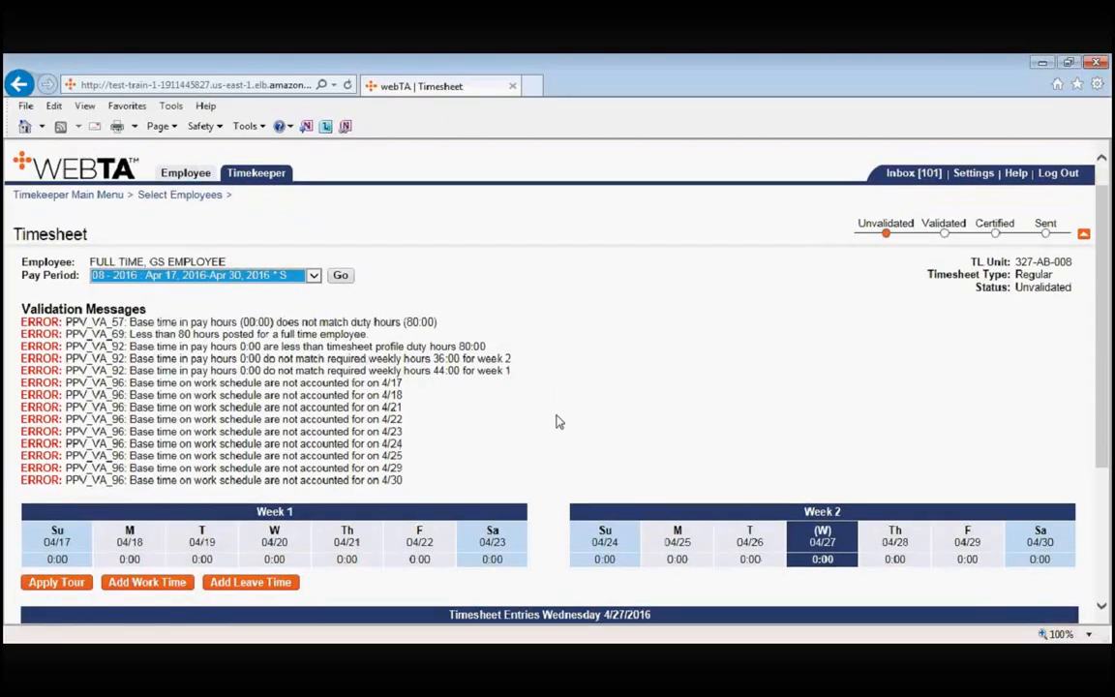
pyautogui.scroll(-3, 567, 423)
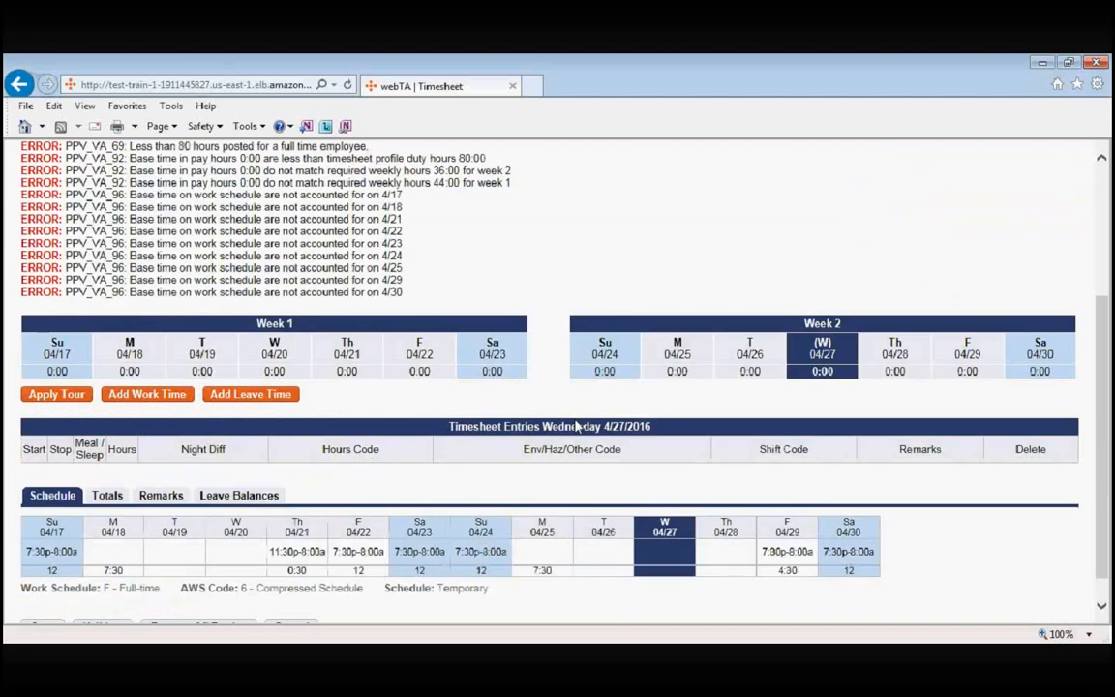
# Apply the scheduled tour to Sunday 4/17 and check the timesheet entries for Sunday and Monday 4/18.
pyautogui.click(70, 360)
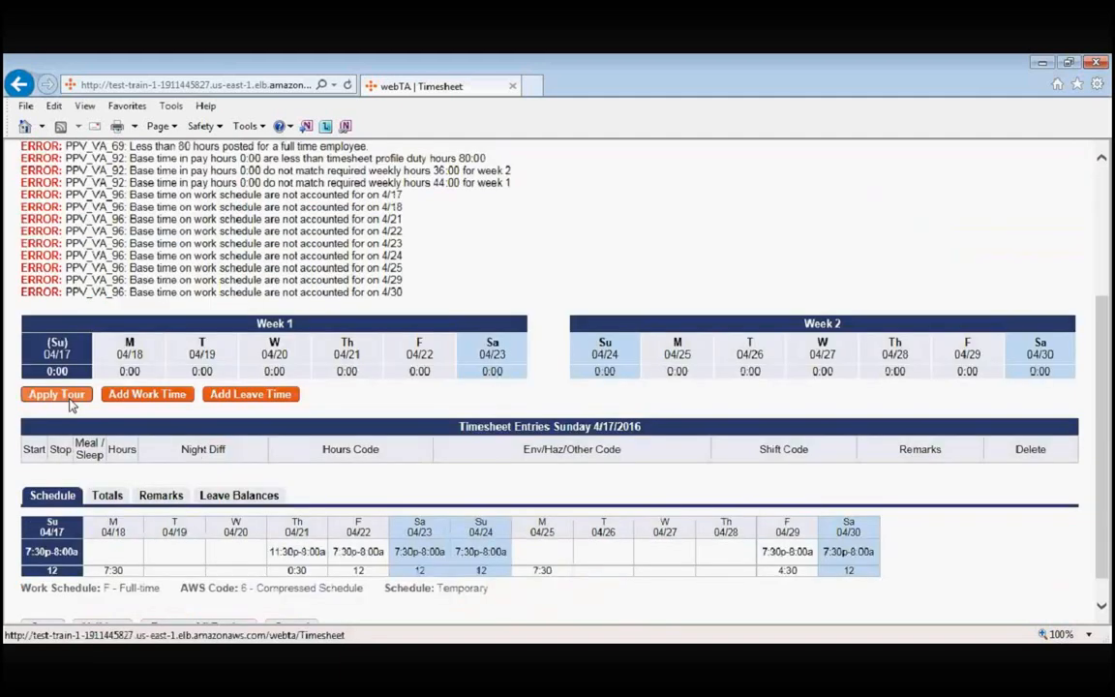
pyautogui.click(68, 398)
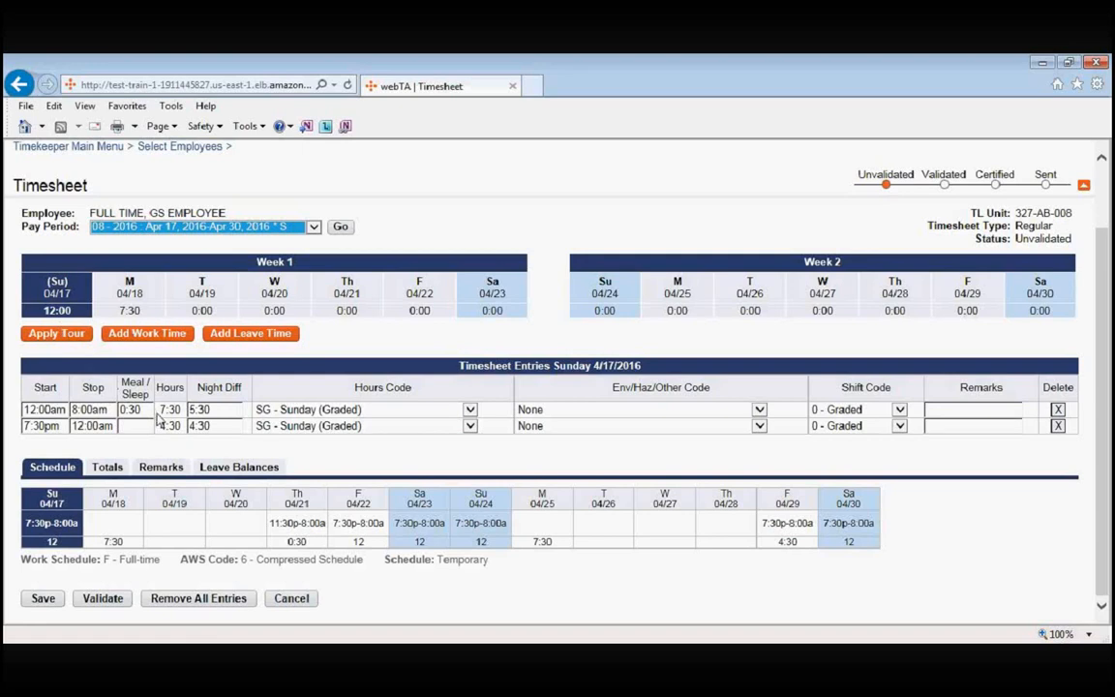
pyautogui.moveTo(161, 411); pyautogui.dragTo(183, 413)
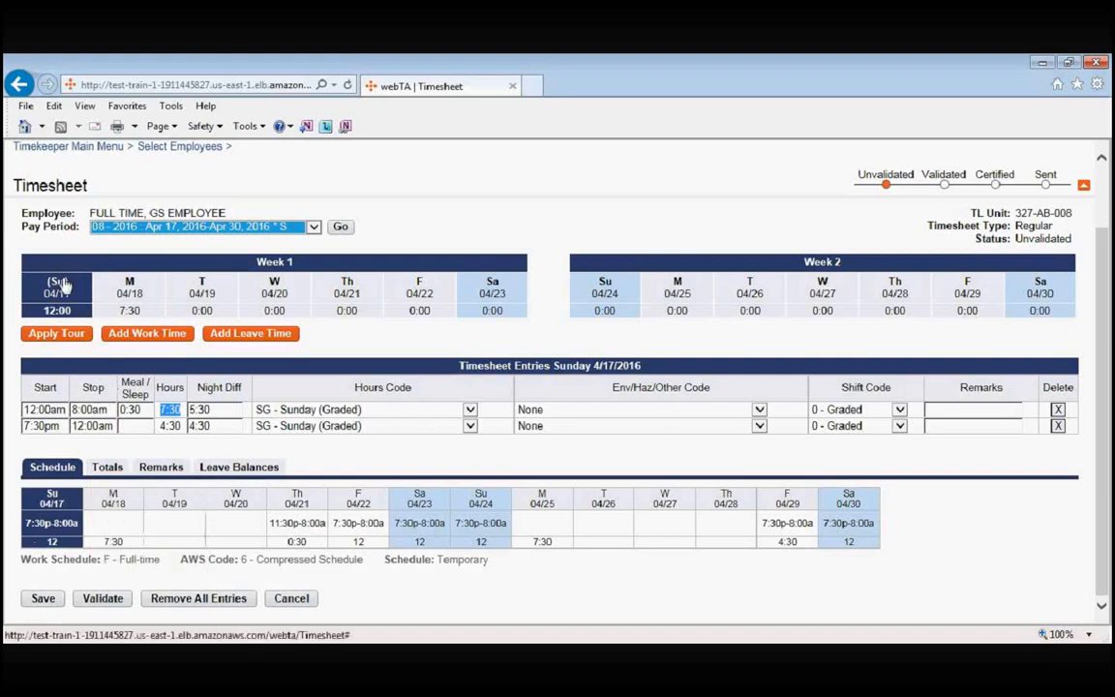
pyautogui.click(143, 293)
pyautogui.scroll(-1, 135, 291)
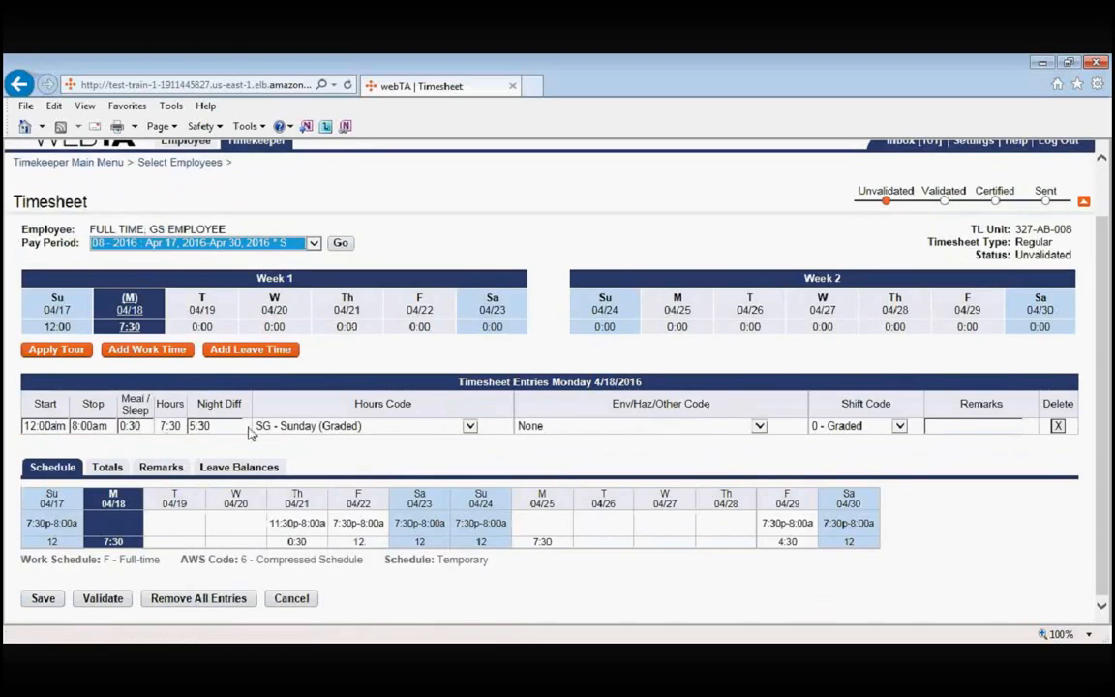
# Apply the scheduled tours to Thursday 4/21, Friday 4/22 and Saturday 4/23 of Week 1.
pyautogui.click(357, 322)
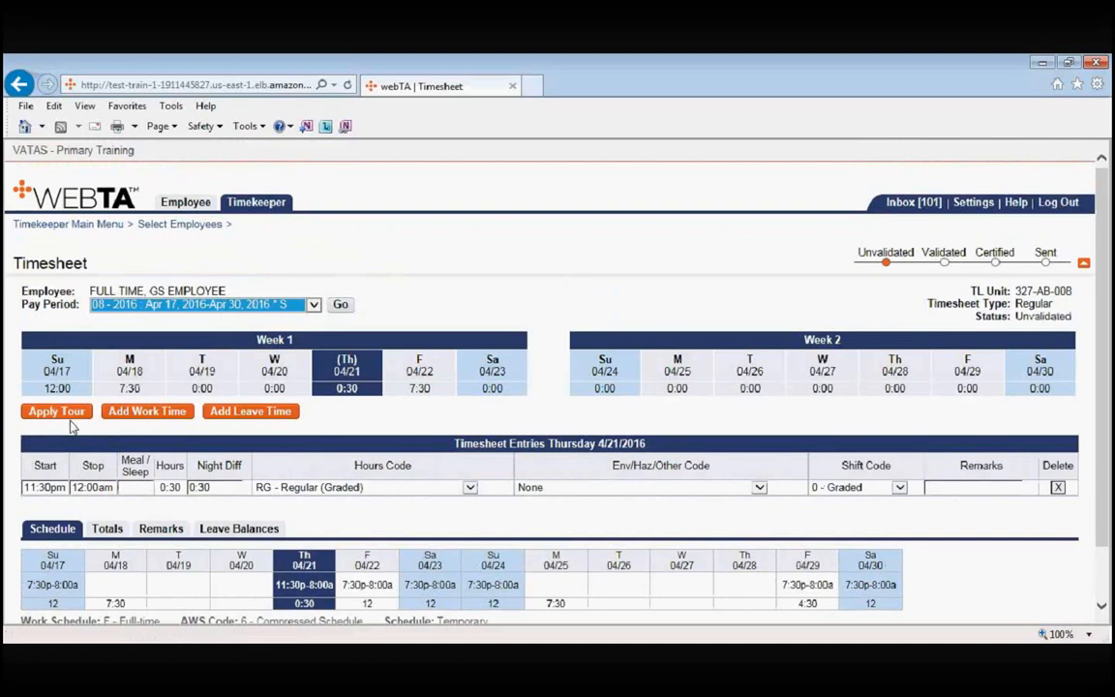
pyautogui.click(435, 385)
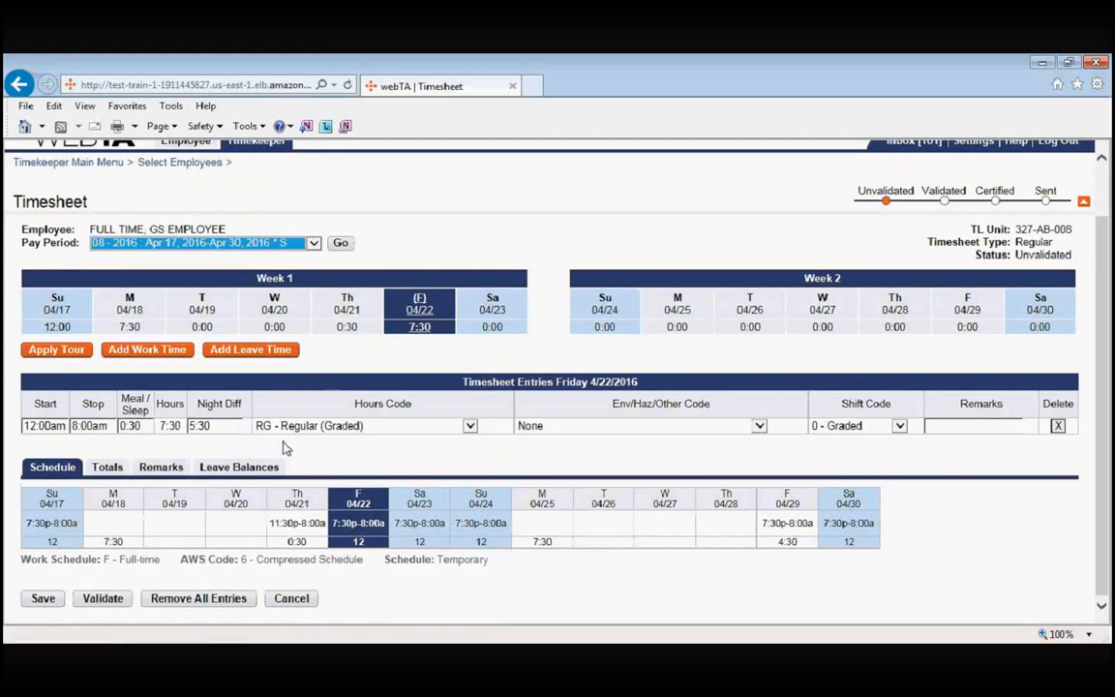
pyautogui.click(56, 349)
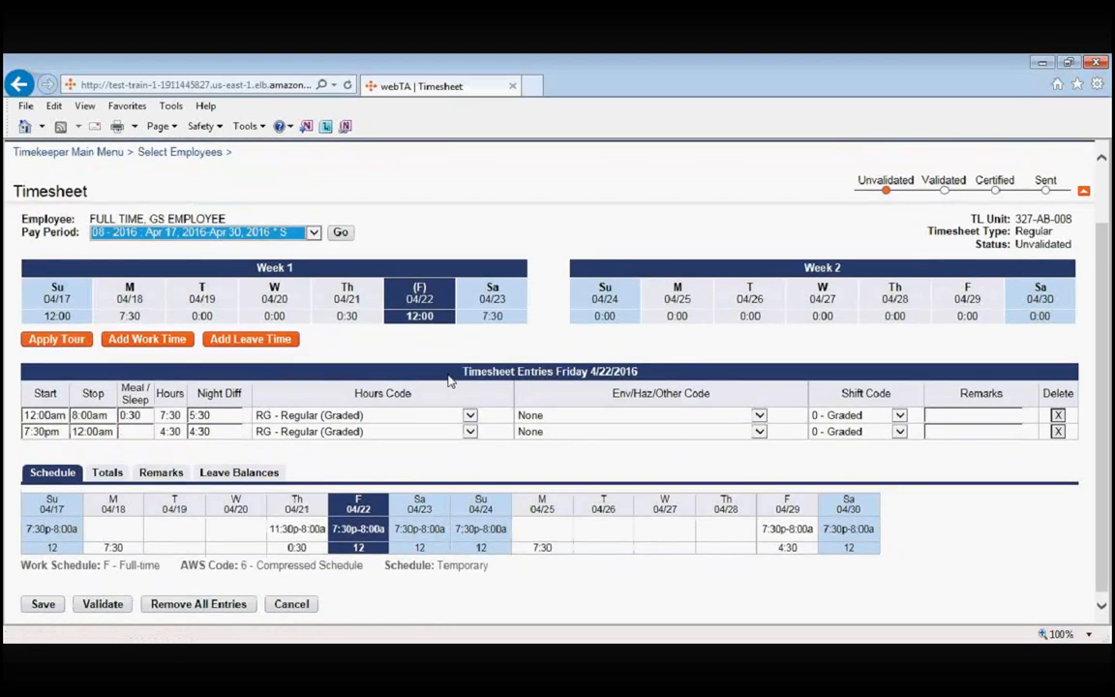
pyautogui.click(501, 304)
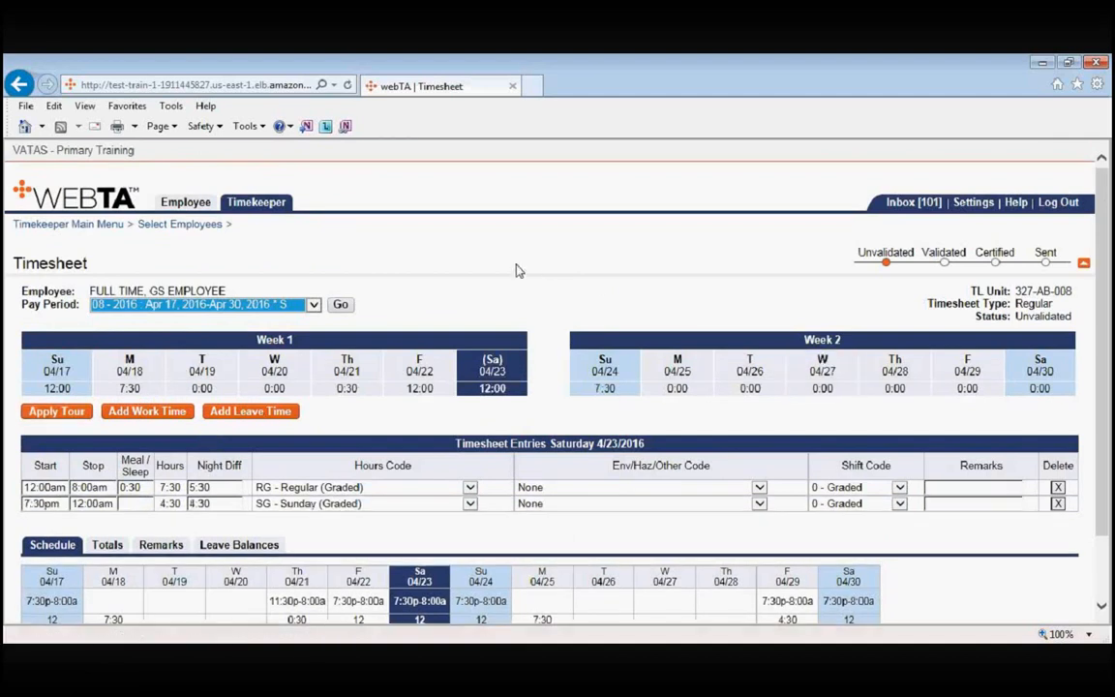
# Apply the scheduled tours to Sunday 4/24, Friday 4/29 and Saturday 4/30 of Week 2 and validate the timesheet.
pyautogui.scroll(-1, 516, 270)
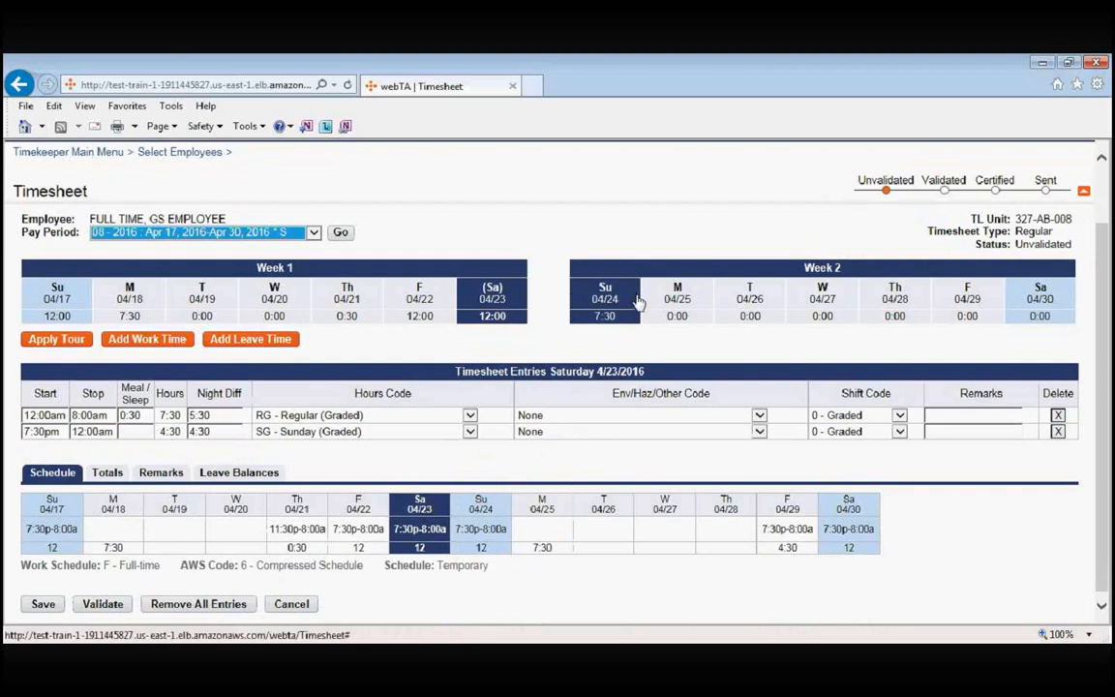
pyautogui.click(607, 300)
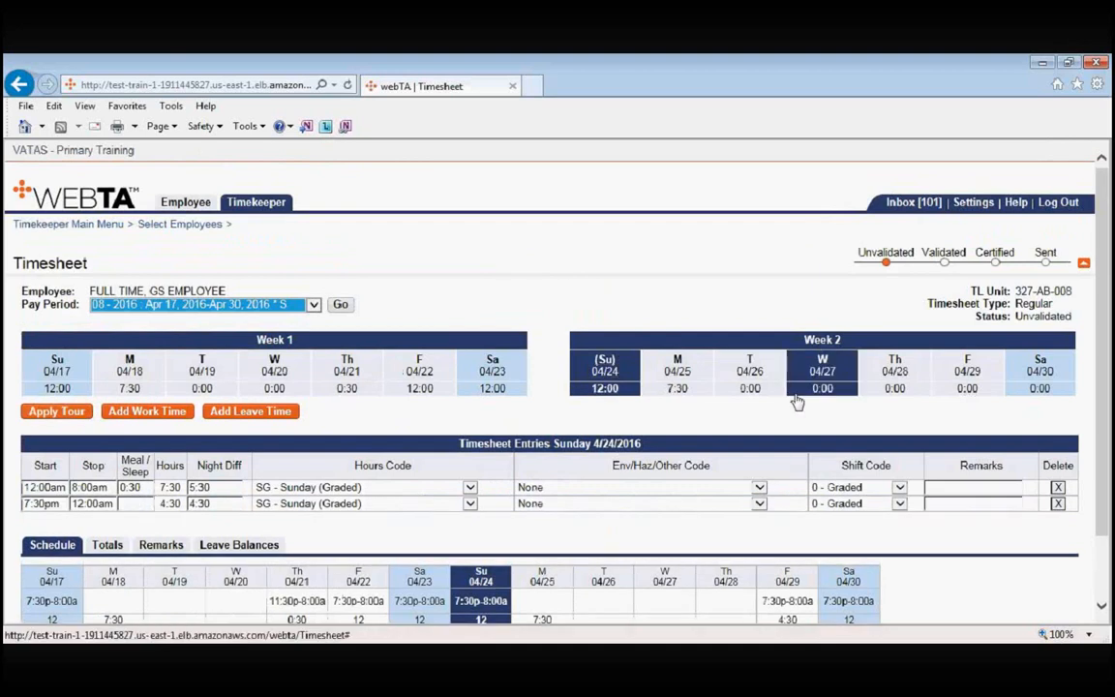
pyautogui.scroll(-1, 710, 293)
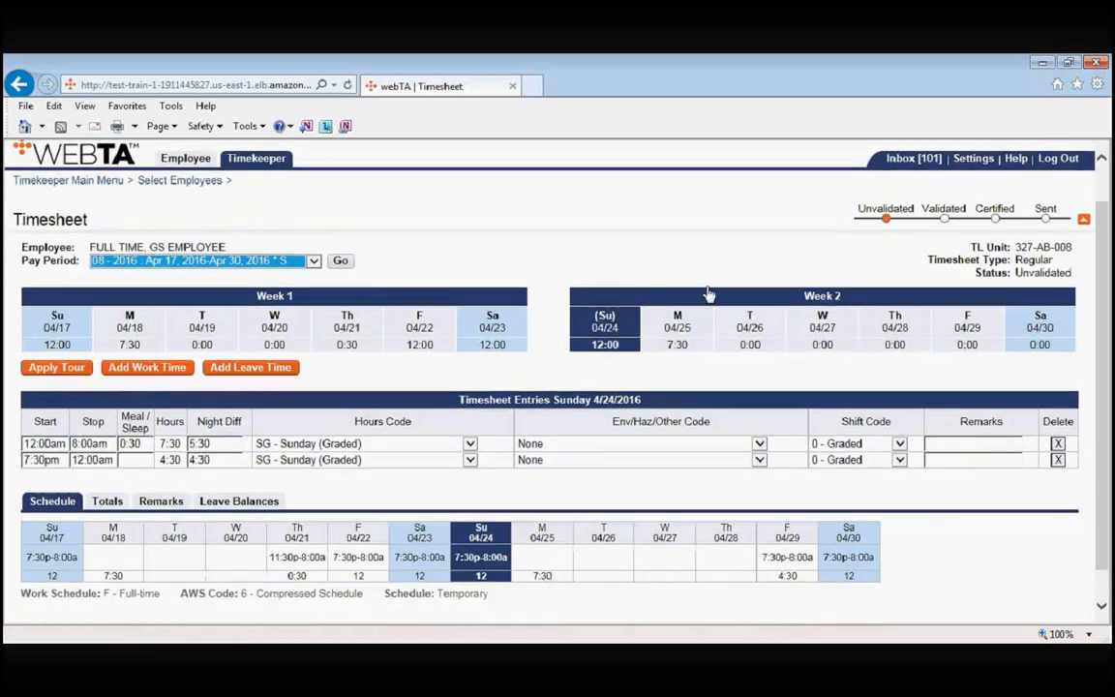
pyautogui.scroll(-1, 837, 539)
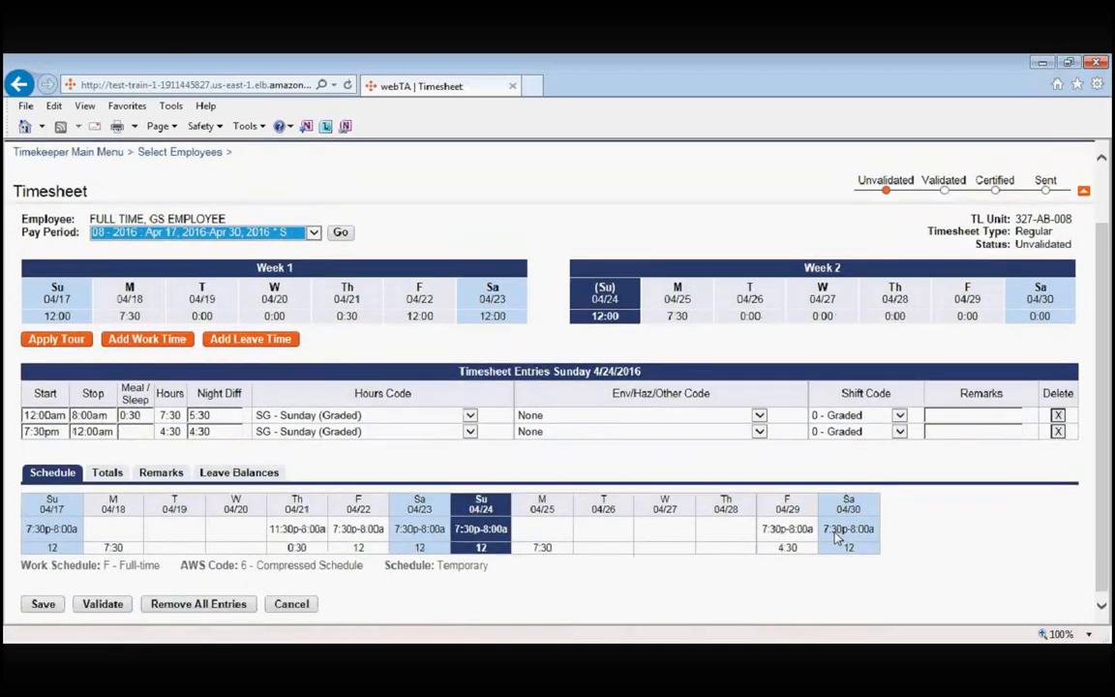
pyautogui.click(968, 302)
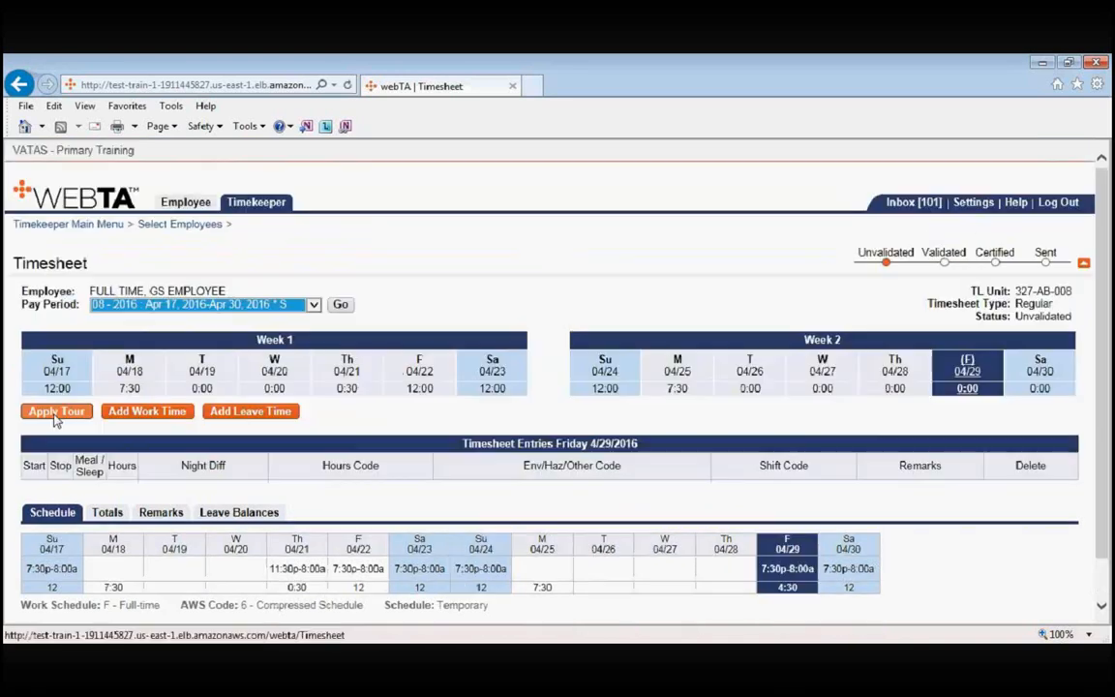
pyautogui.click(55, 414)
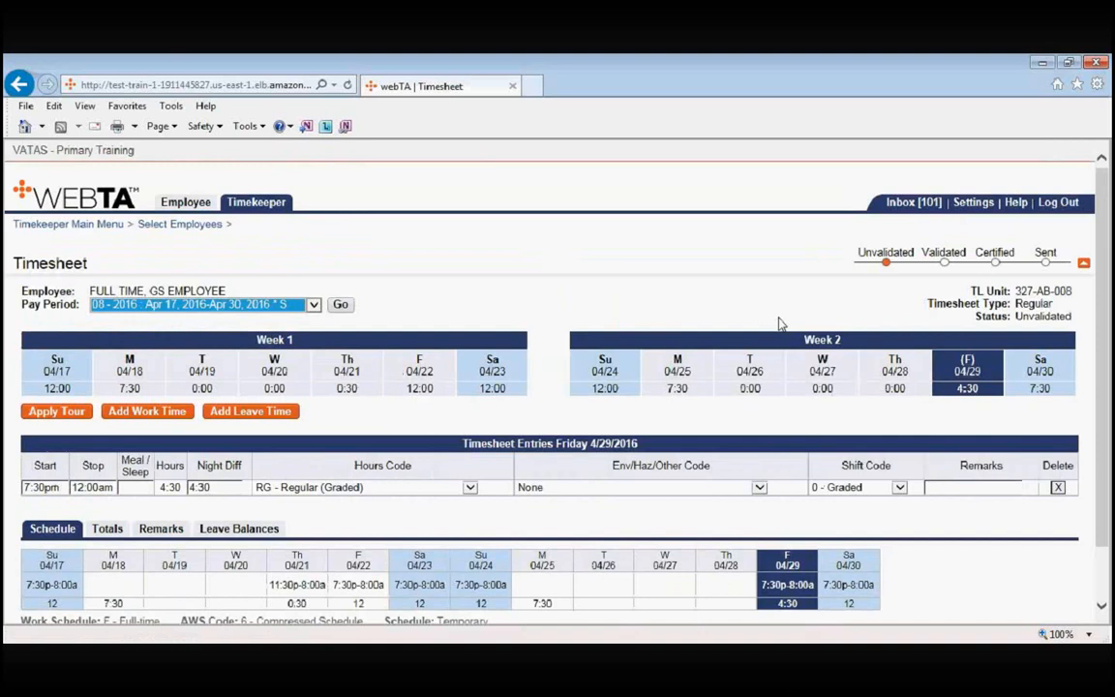
pyautogui.click(1041, 385)
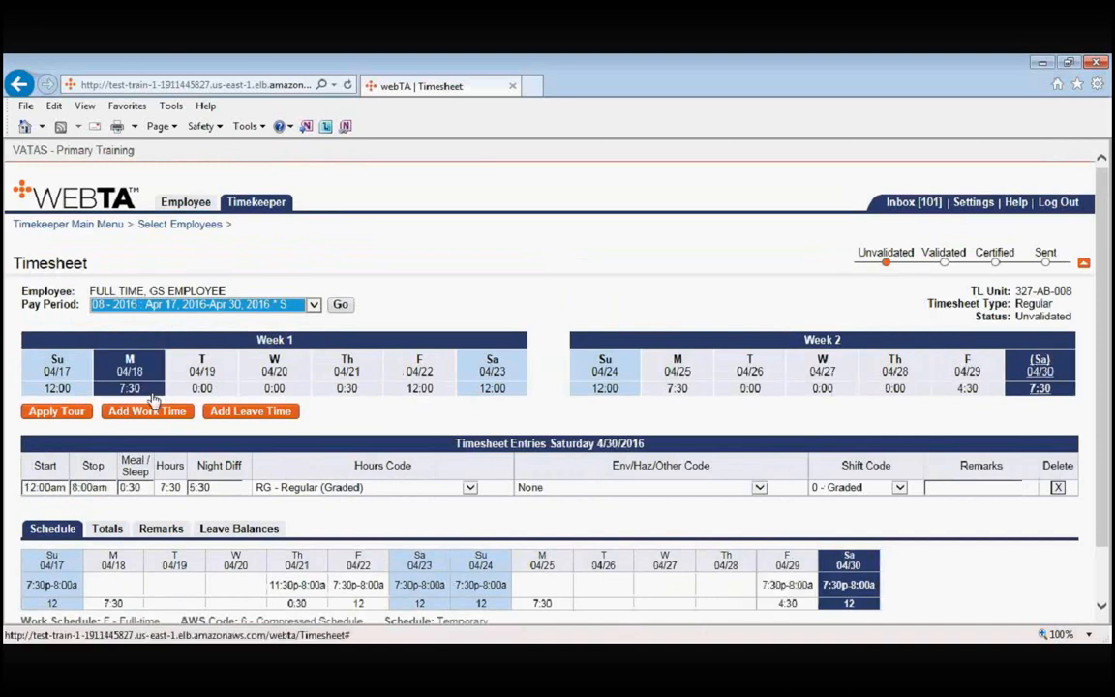
pyautogui.click(62, 413)
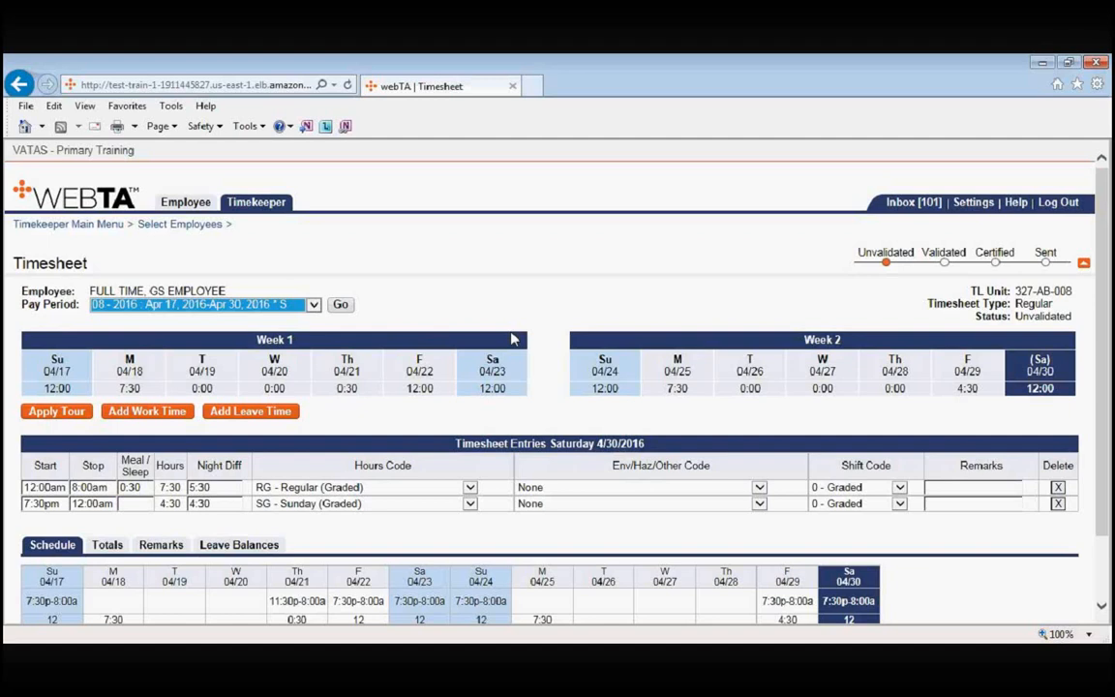
pyautogui.scroll(-1, 500, 272)
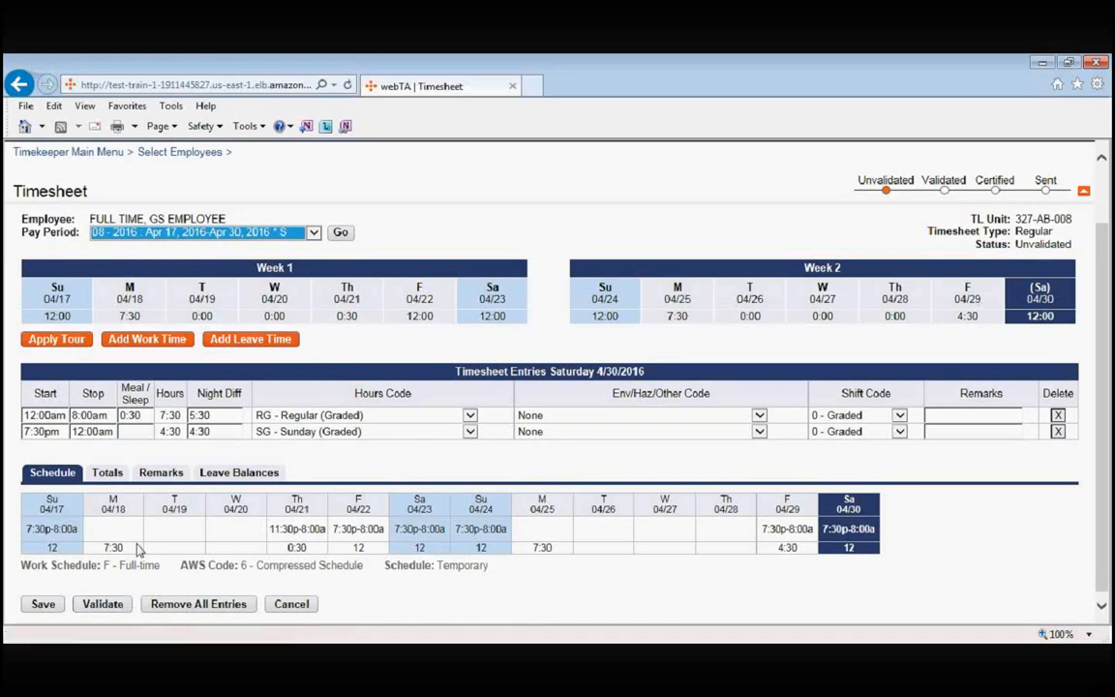
pyautogui.click(95, 603)
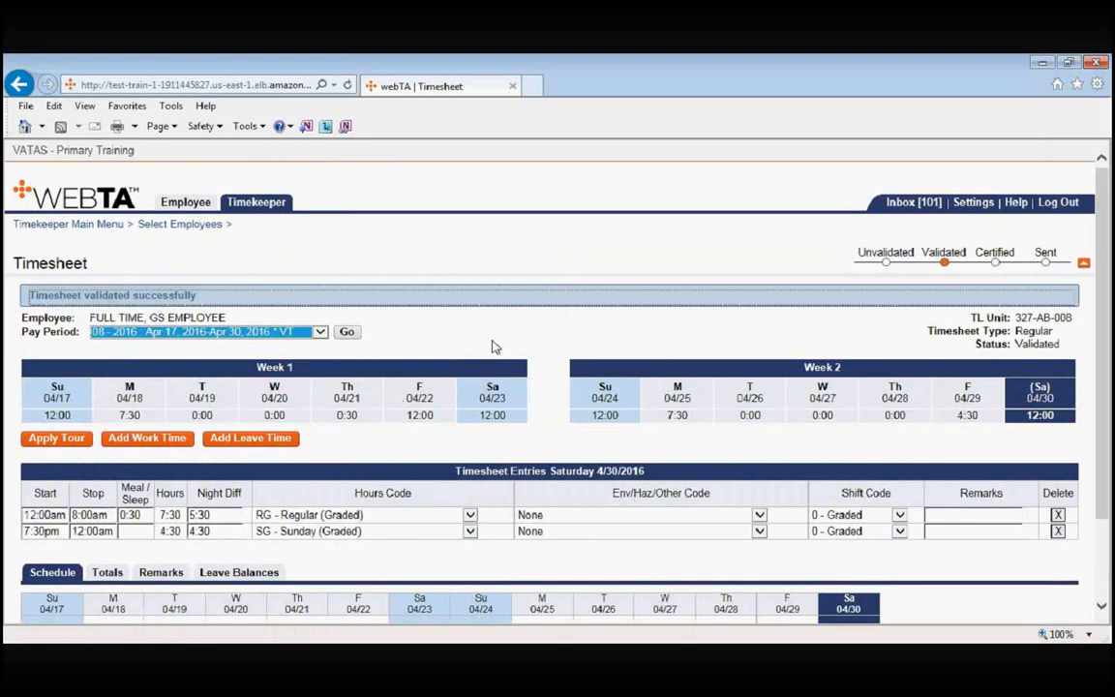
# Return to the employee selection and open the full-time GS employee's timesheet for pay period 09-2016.
pyautogui.click(199, 224)
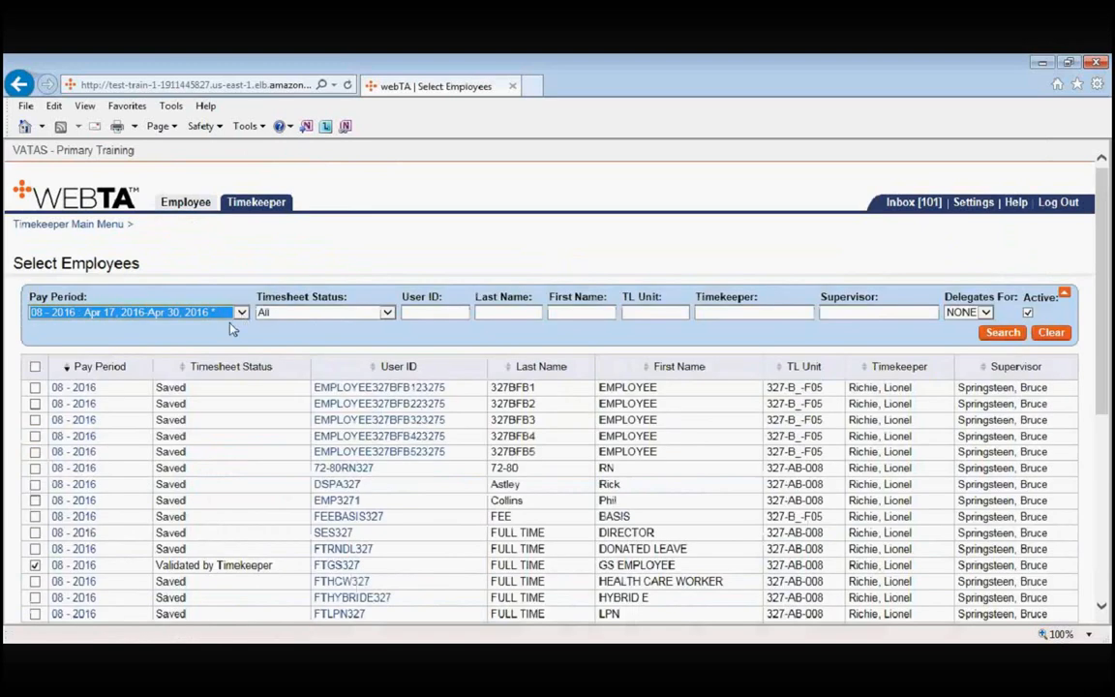
pyautogui.click(178, 419)
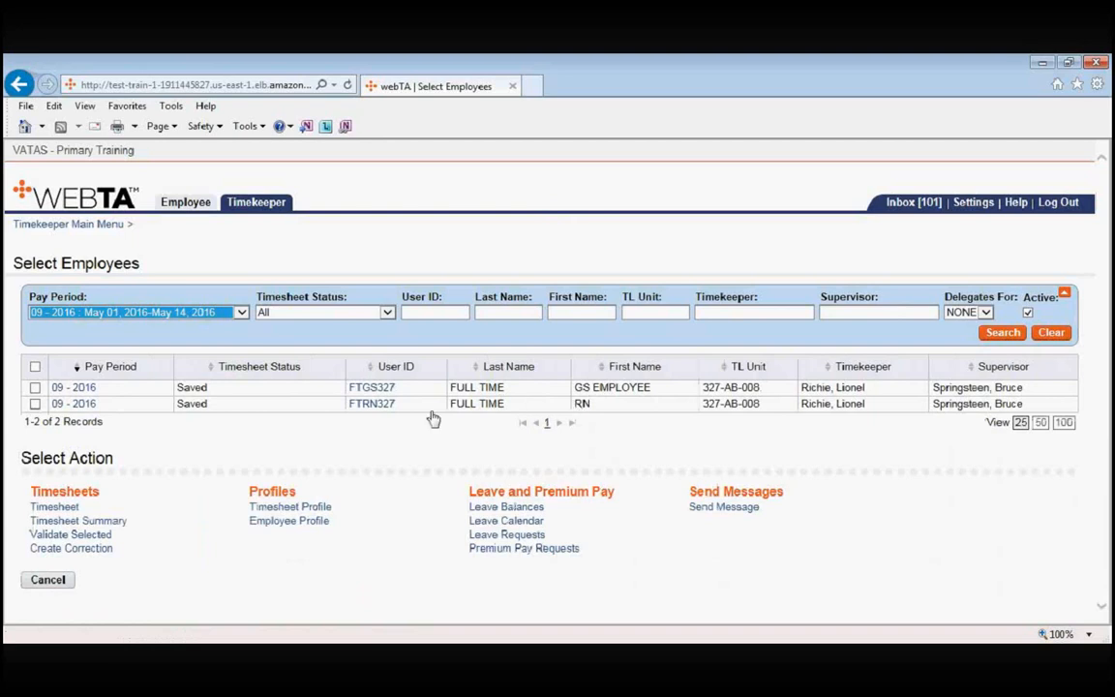
pyautogui.click(34, 388)
pyautogui.click(62, 511)
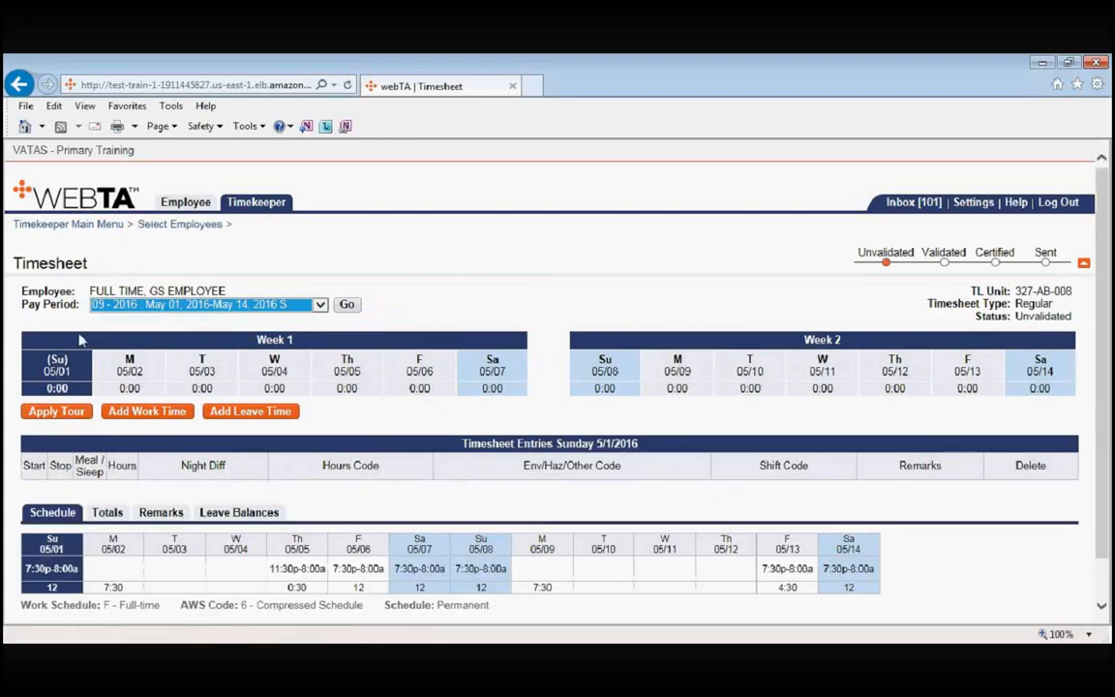
# Apply the scheduled tour to Sunday 5/1 in the pay period 09-2016 timesheet.
pyautogui.click(56, 414)
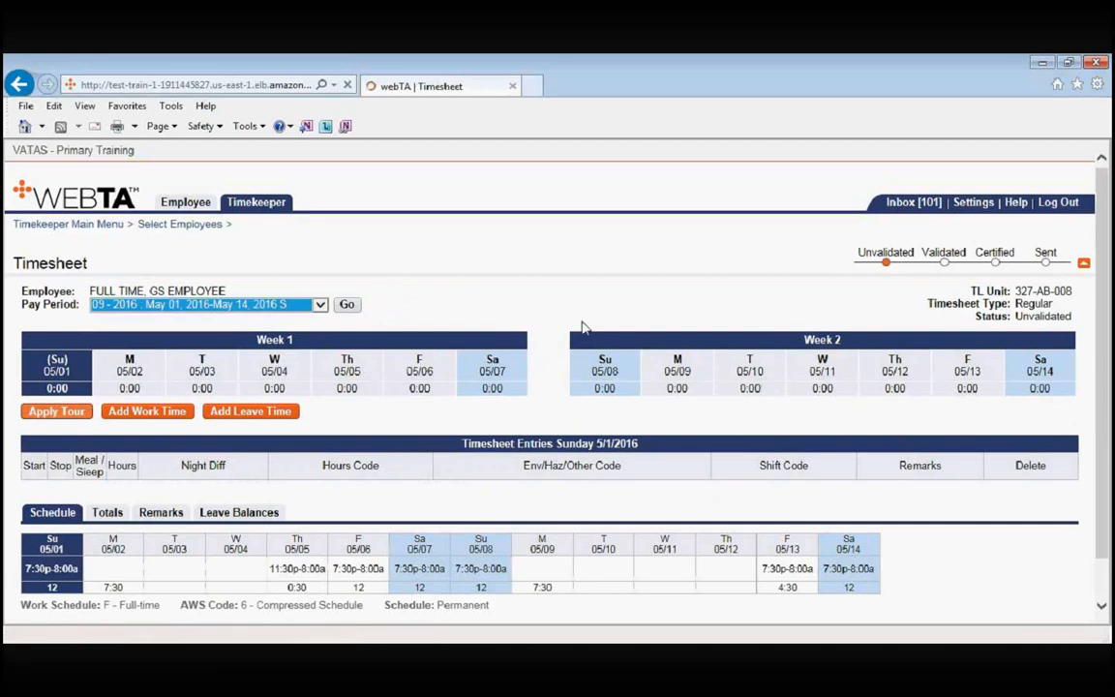